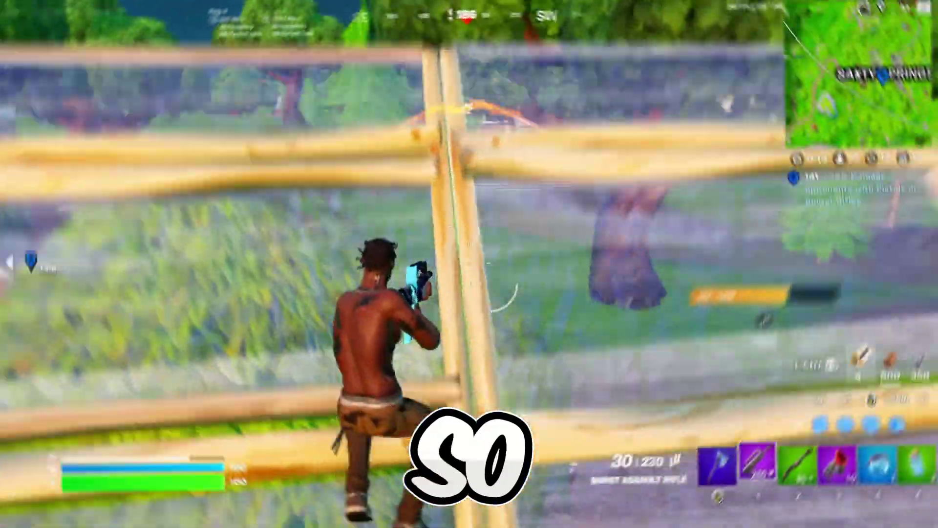
Step: Switch to the pump shotgun and then the burst rifle, then scroll the blog to Download
key(2)
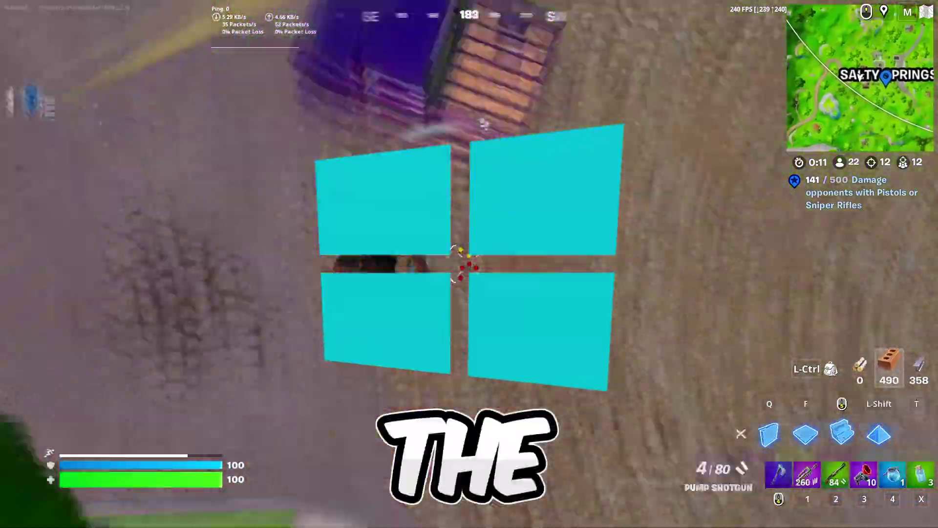
key(1)
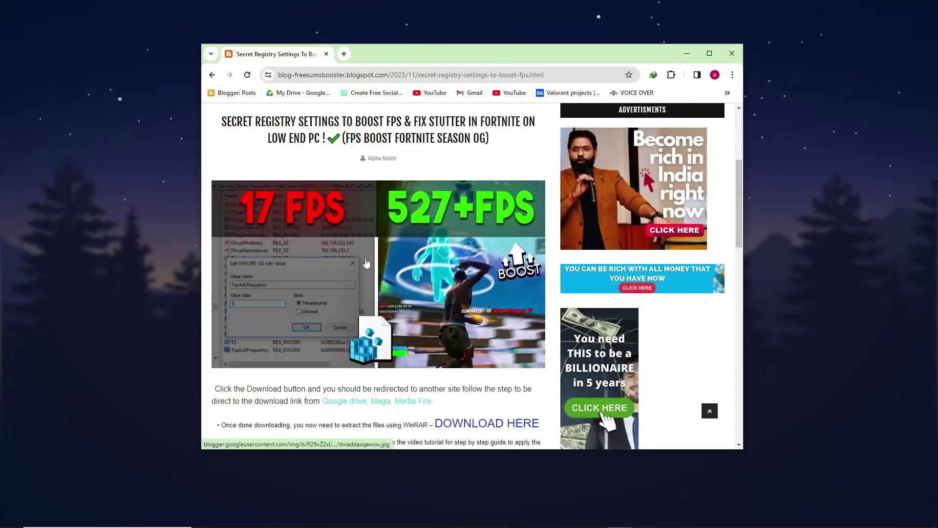
scroll(378, 255, up, 3)
scroll(391, 255, down, 10)
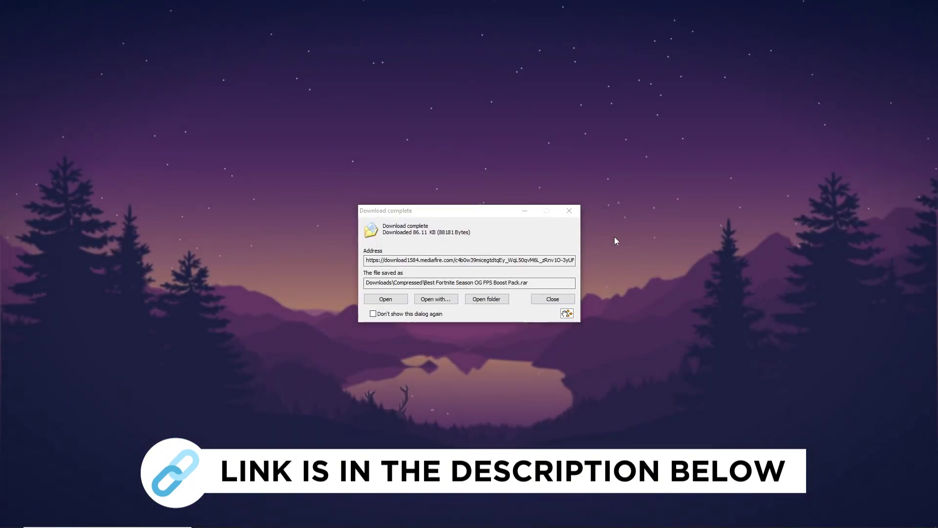
Step: Dismiss the download-complete notice and bring up actions for the downloaded archive
click(569, 211)
right_click(609, 206)
click(630, 259)
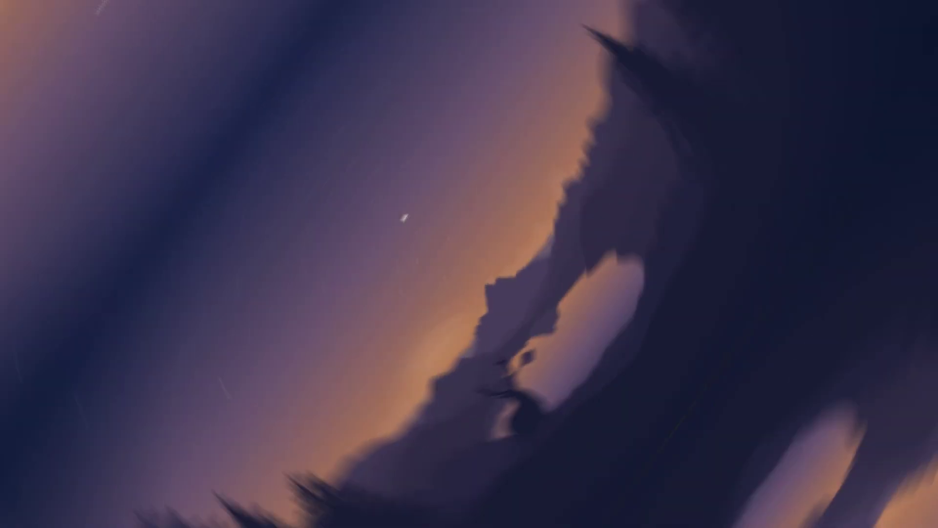
Step: Launch Registry Editor via REG search and expand HKEY_LOCAL_MACHINE\SOFTWARE\Microsoft
text(REG)
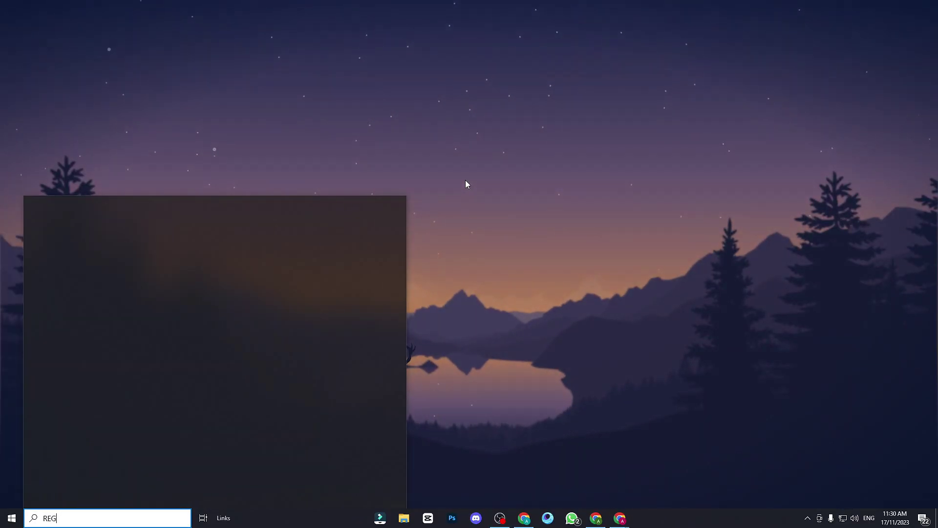
key(Return)
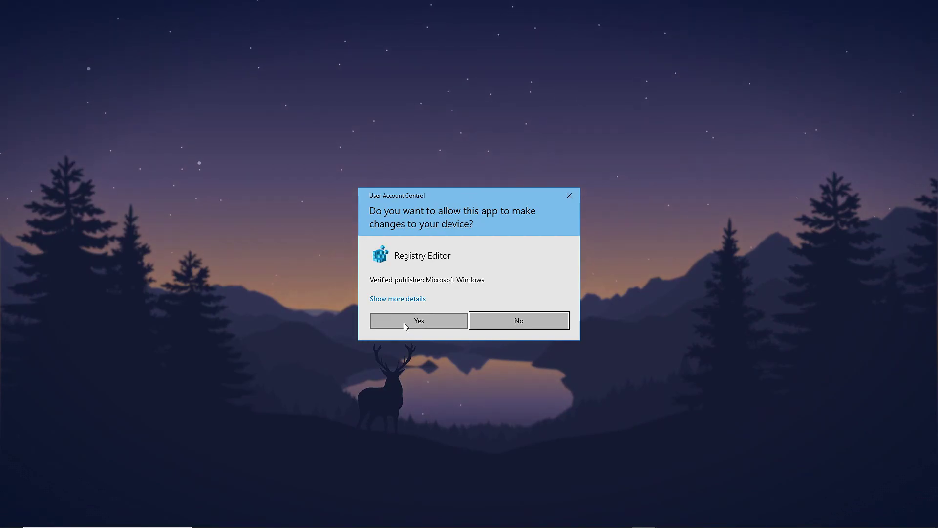
click(408, 321)
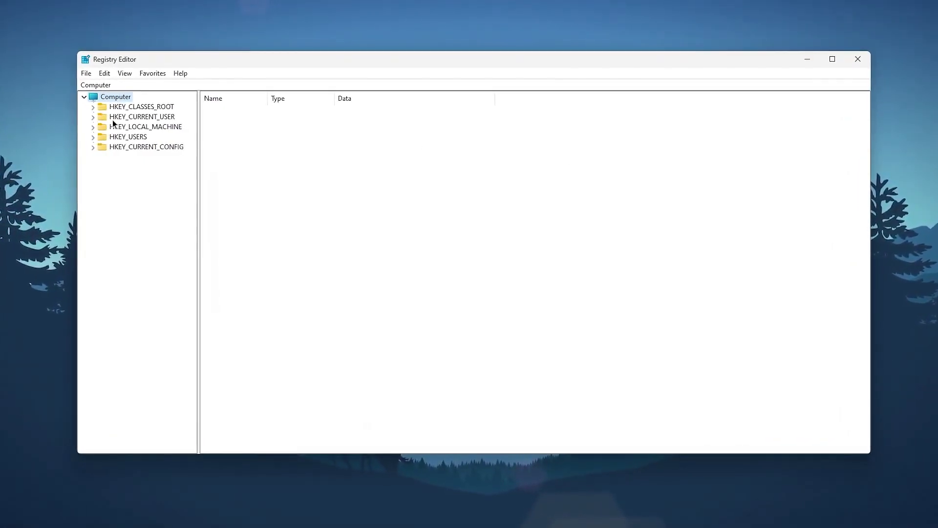
click(87, 126)
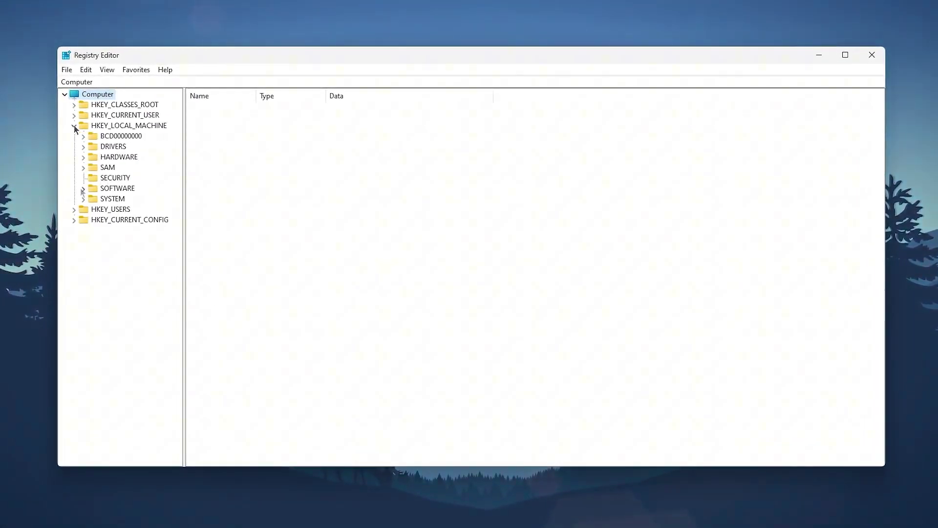
click(84, 190)
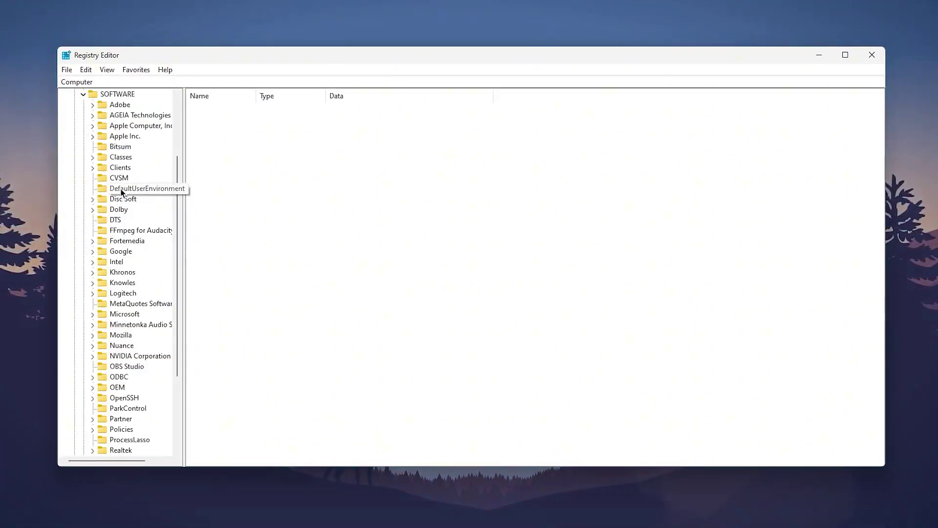
click(96, 313)
click(137, 272)
Step: Go to Windows\CurrentVersion\DriverSearching and set SearchOrderConfig to 0
key(w)
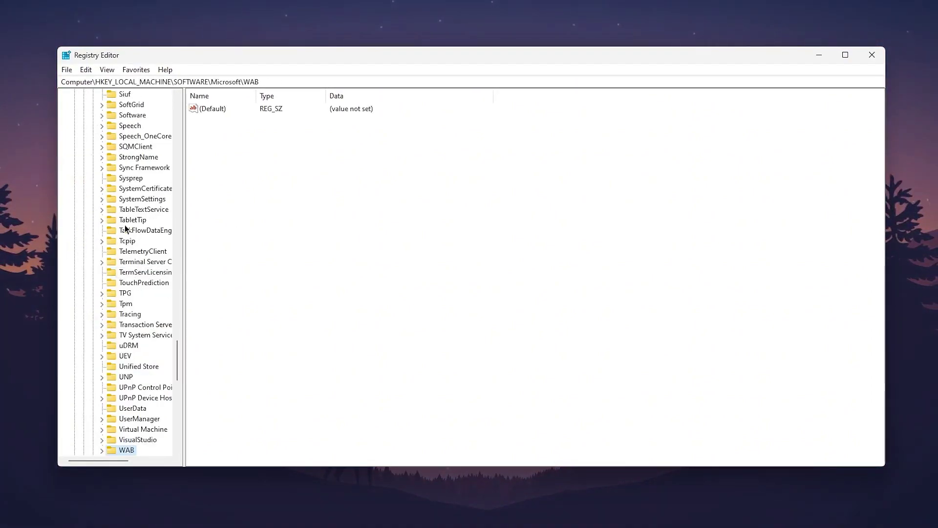
scroll(134, 332, down, 3)
click(102, 408)
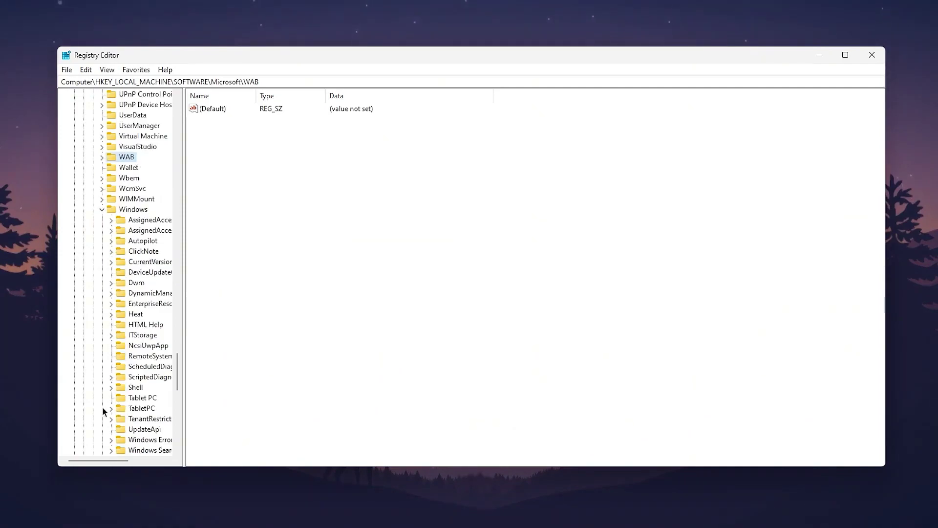
click(109, 262)
key(d)
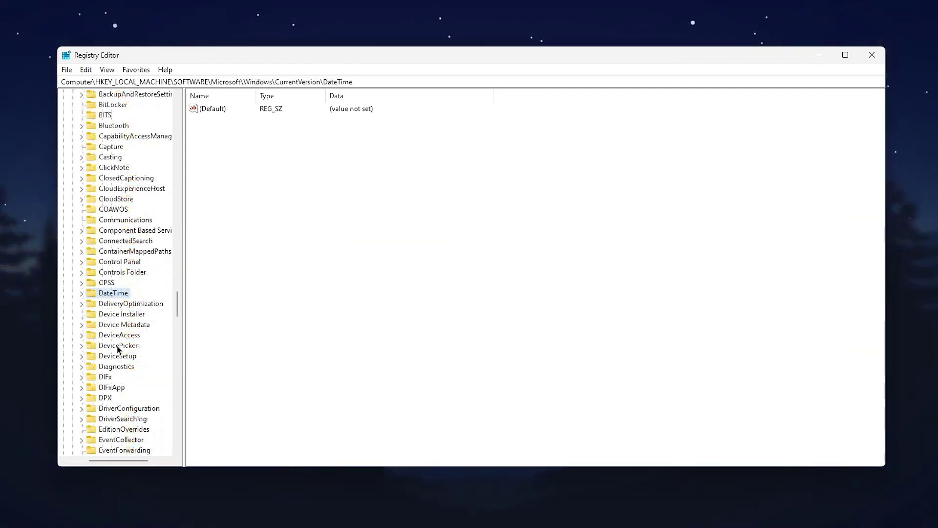
click(117, 418)
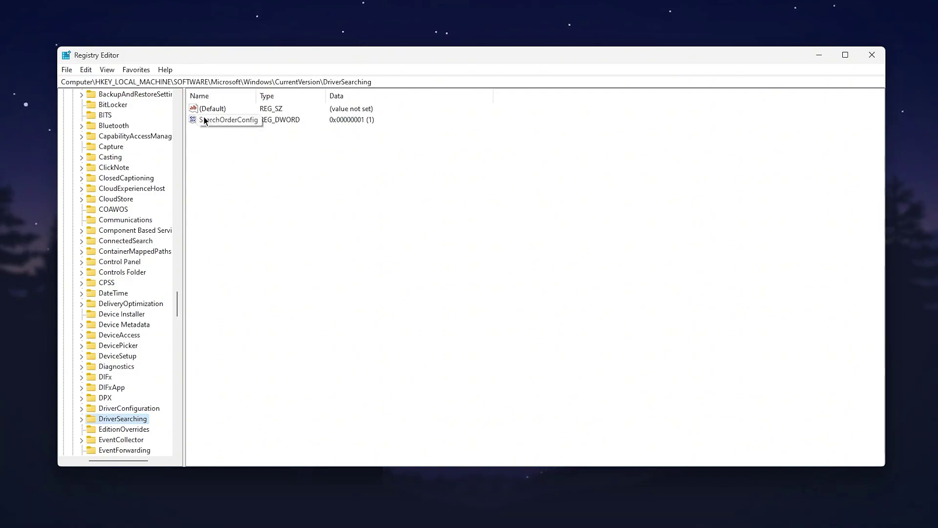
right_click(221, 120)
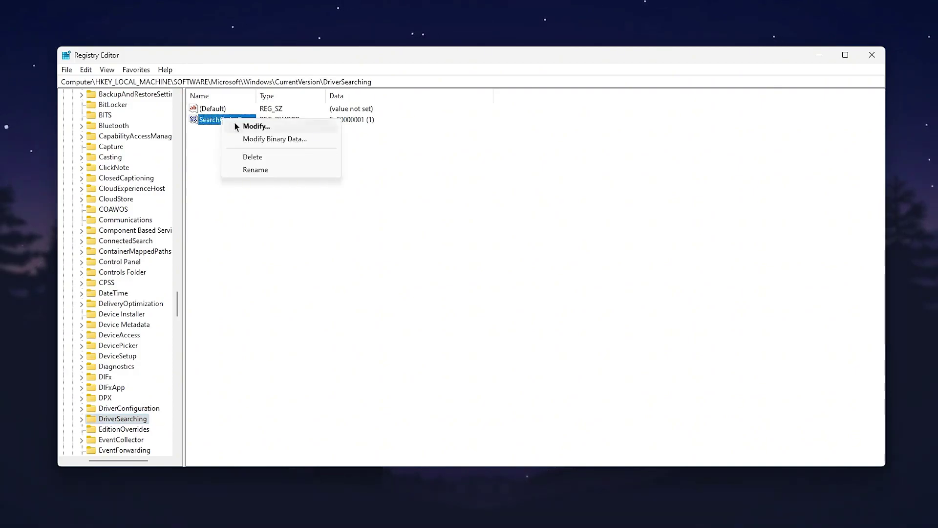
click(250, 126)
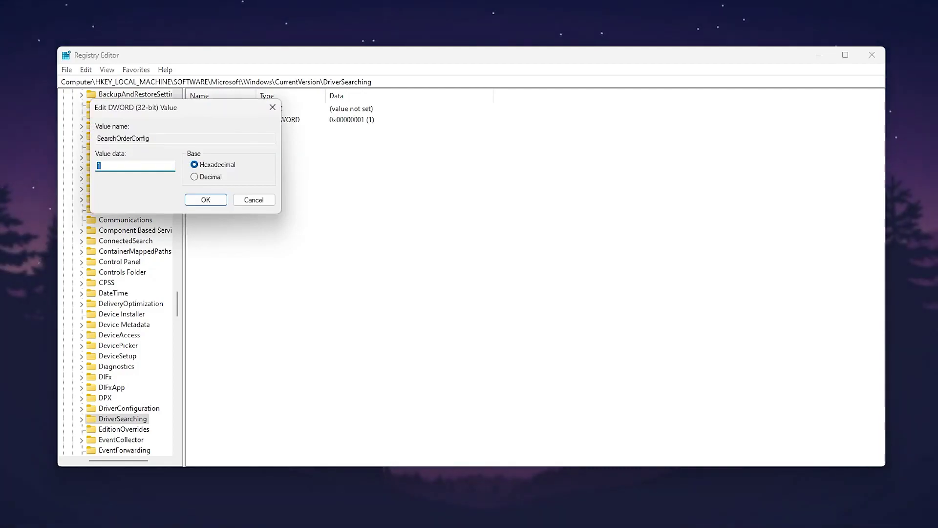
click(216, 199)
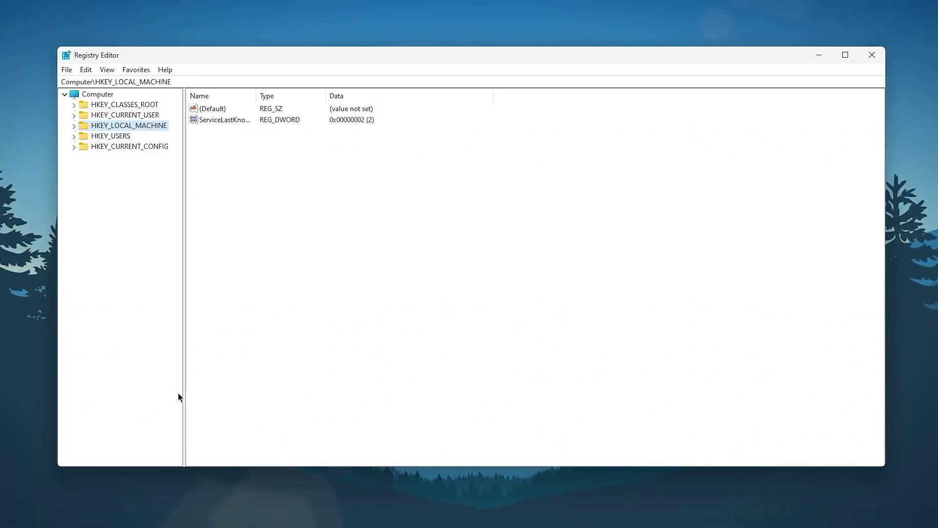
Step: Open HKLM\SYSTEM\CurrentControlSet\Control\Power\PowerThrottling and confirm PowerThrottlingOff as 1
click(73, 126)
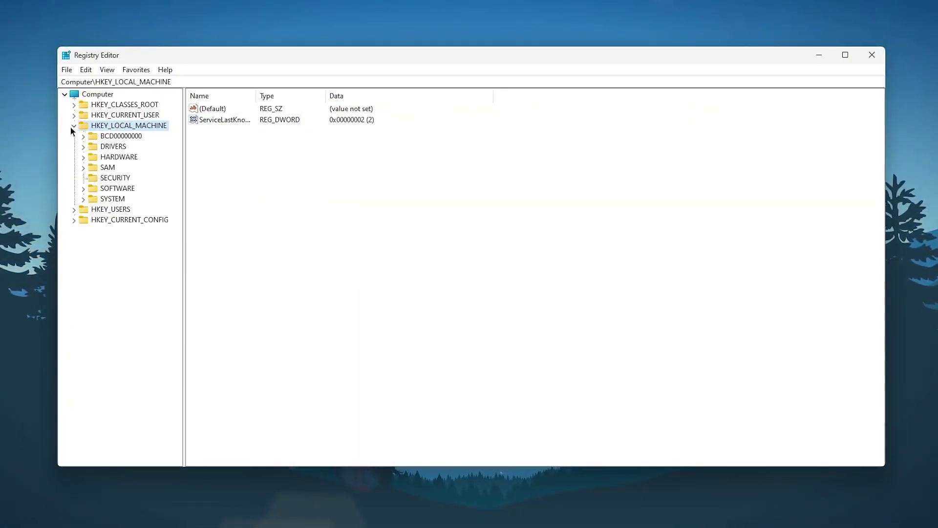
click(84, 199)
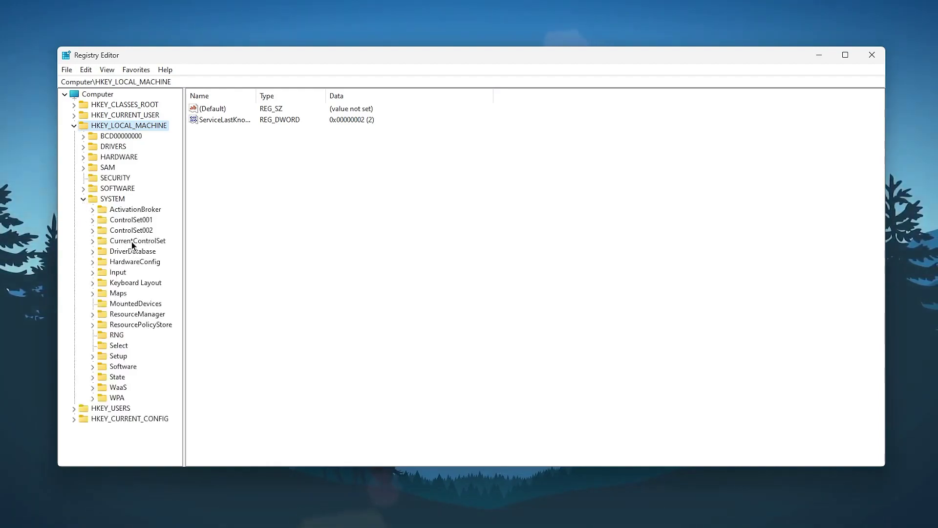
click(92, 241)
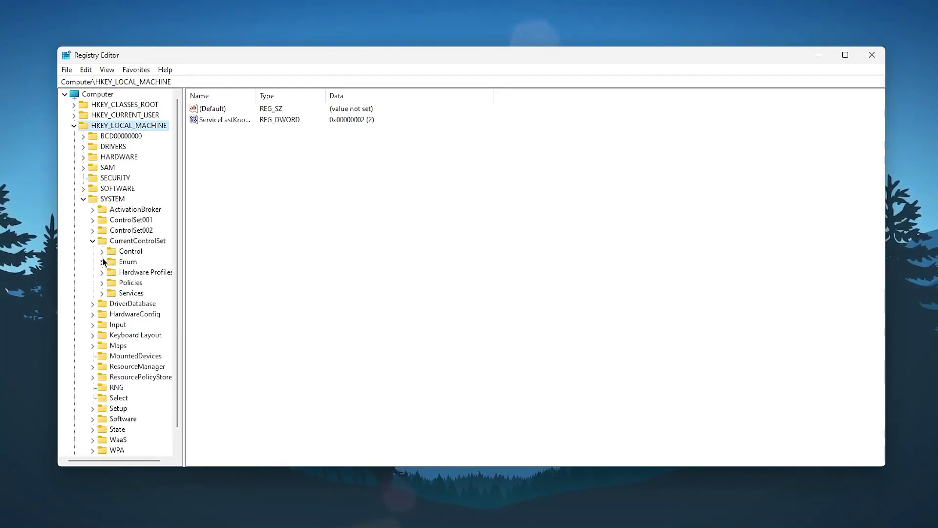
click(101, 252)
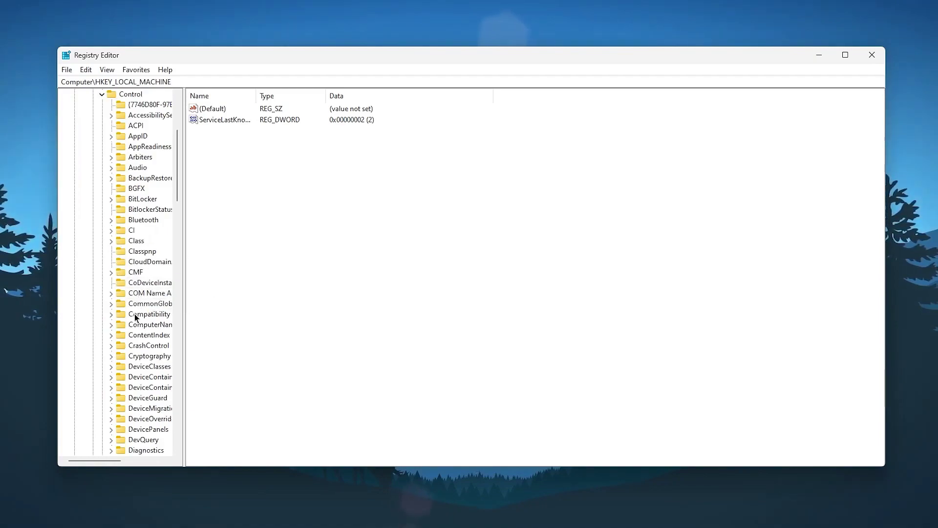
key(p)
scroll(123, 279, down, 3)
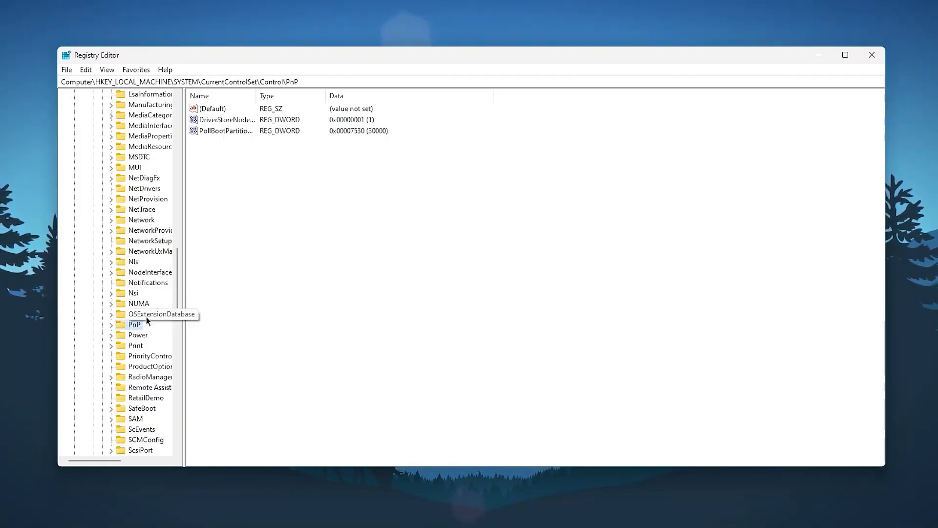
click(111, 335)
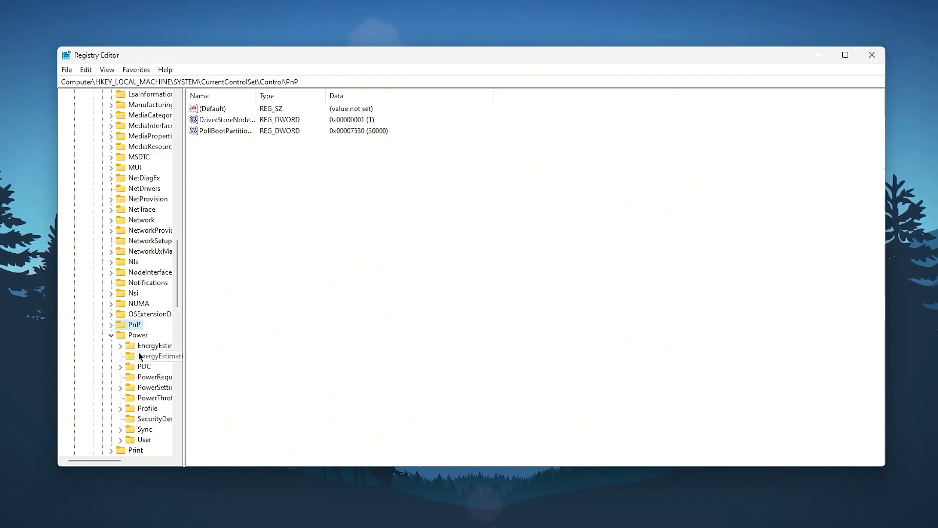
click(129, 398)
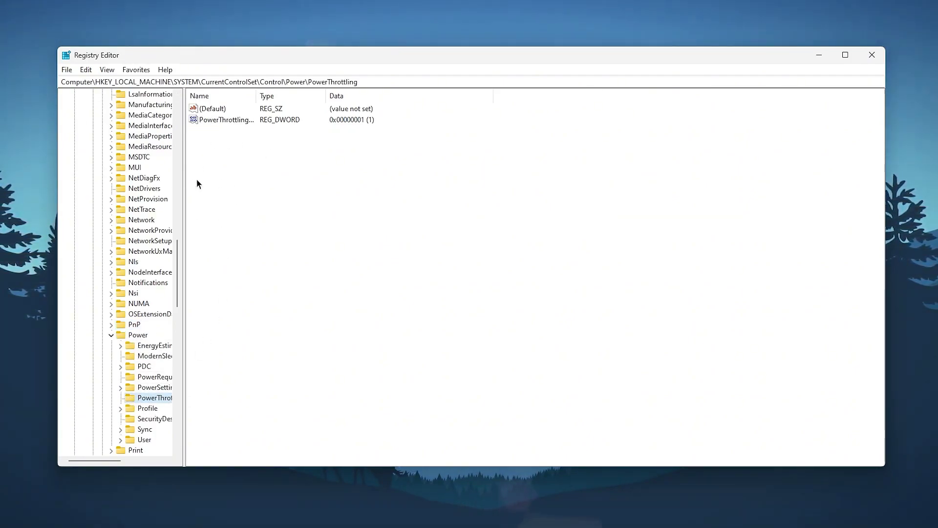
right_click(240, 121)
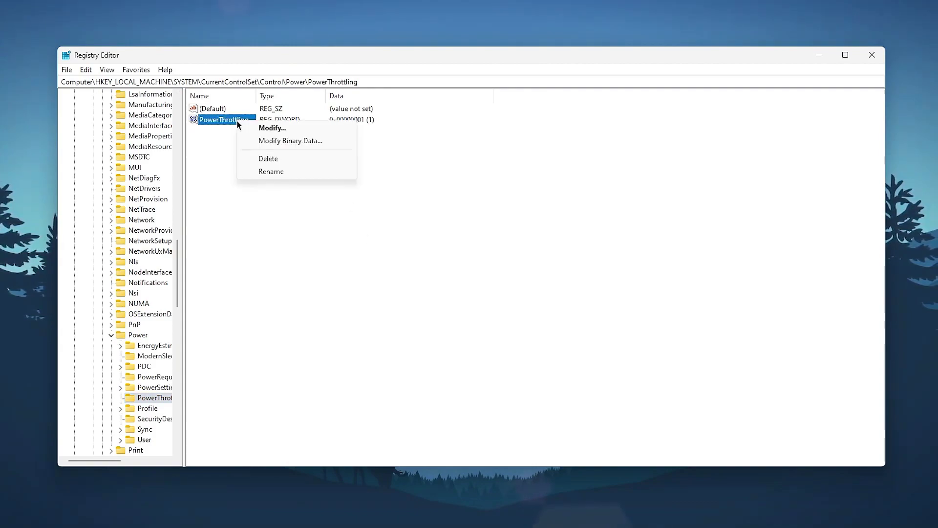
click(264, 130)
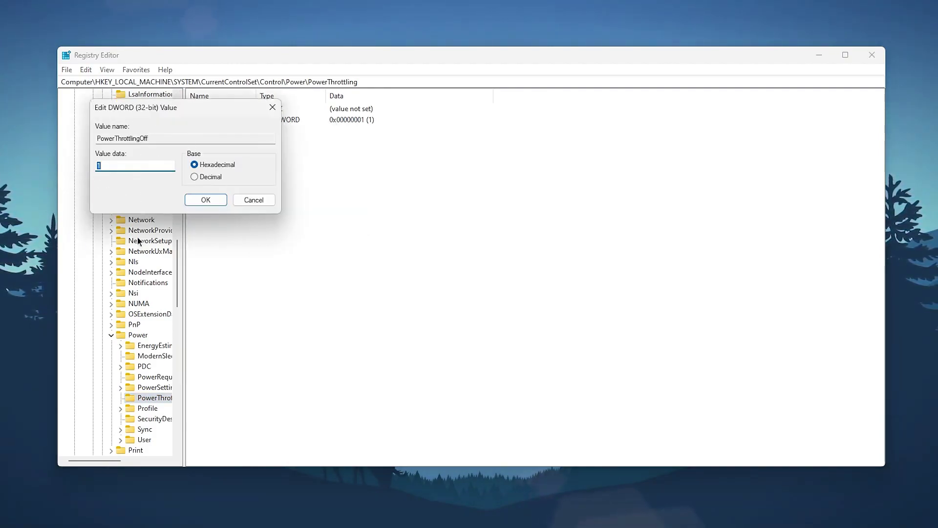
click(207, 197)
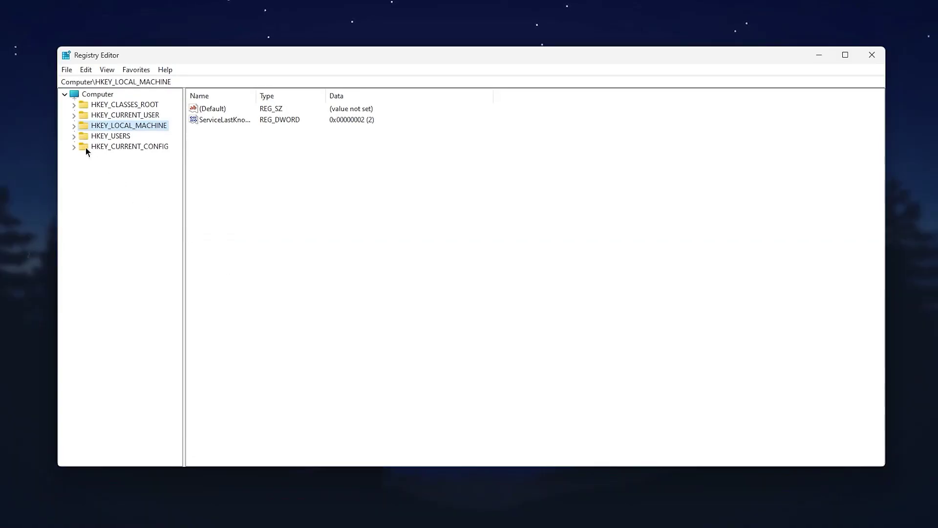
Step: Navigate to HKLM\SOFTWARE\Microsoft\Windows NT\CurrentVersion\Multimedia\SystemProfile
click(74, 125)
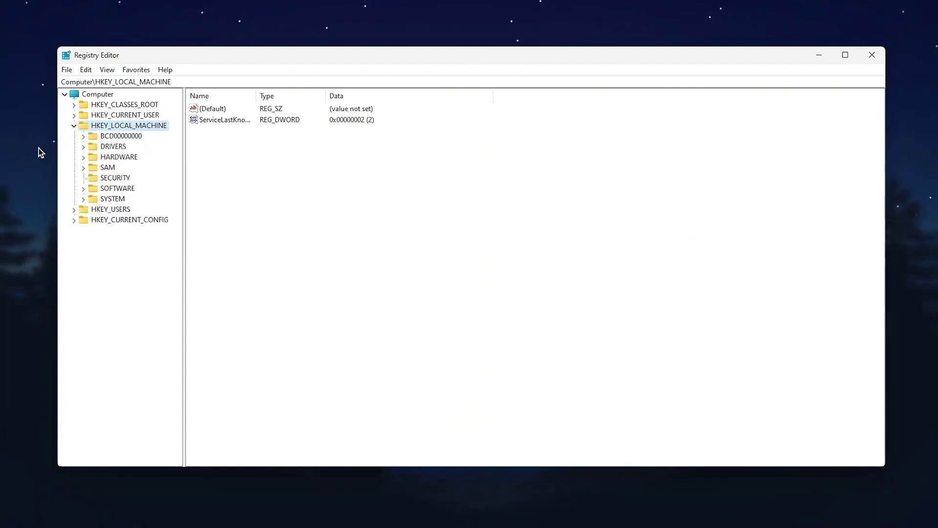
click(83, 188)
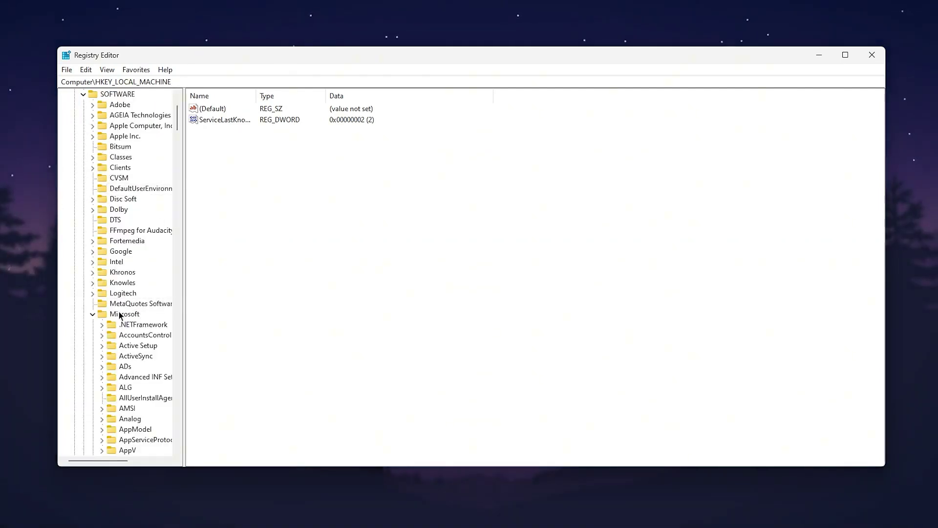
scroll(127, 273, down, 4)
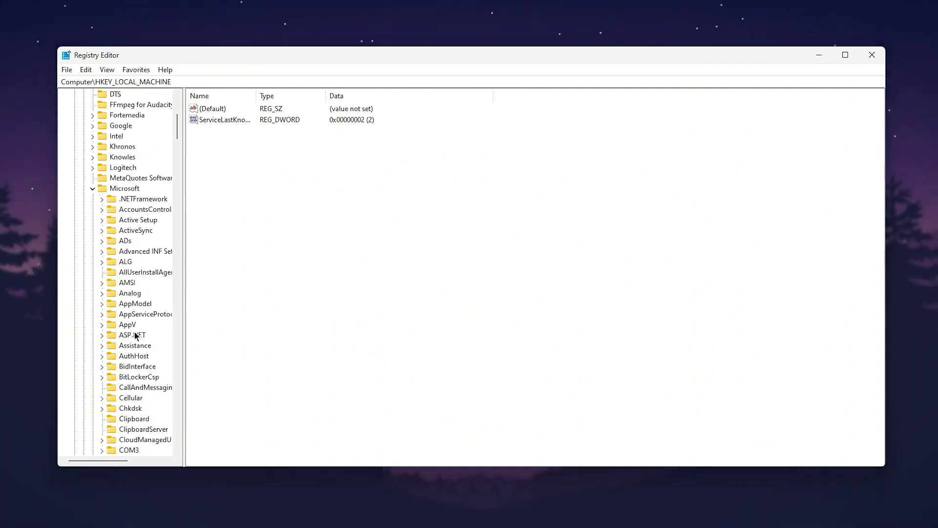
key(w)
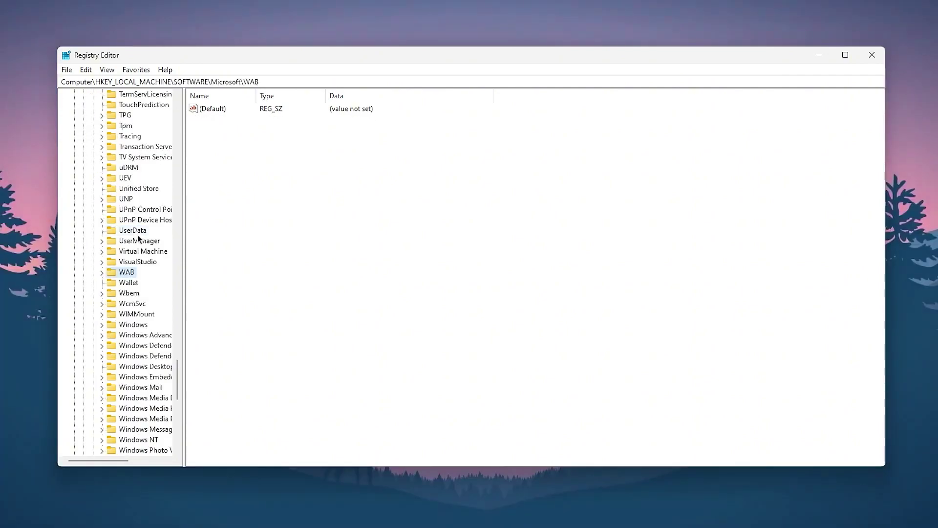
click(102, 440)
scroll(142, 399, down, 3)
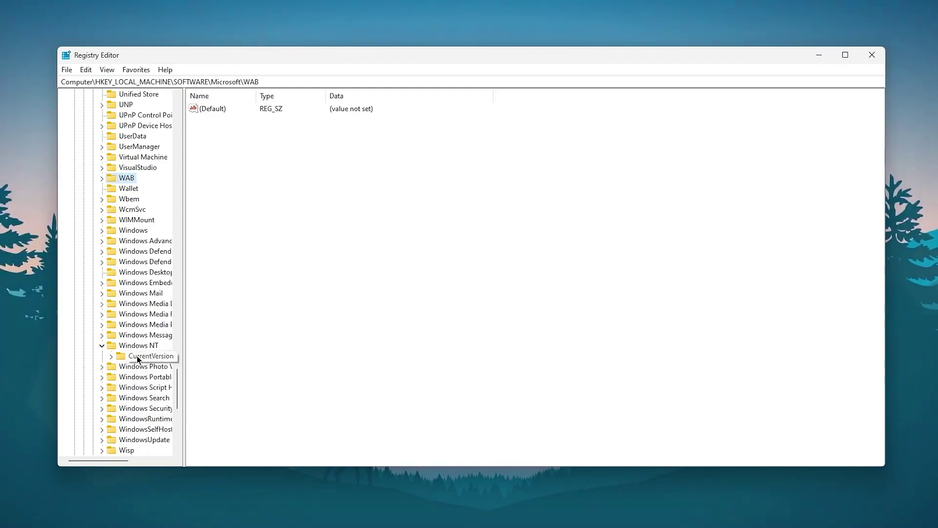
click(111, 356)
click(152, 314)
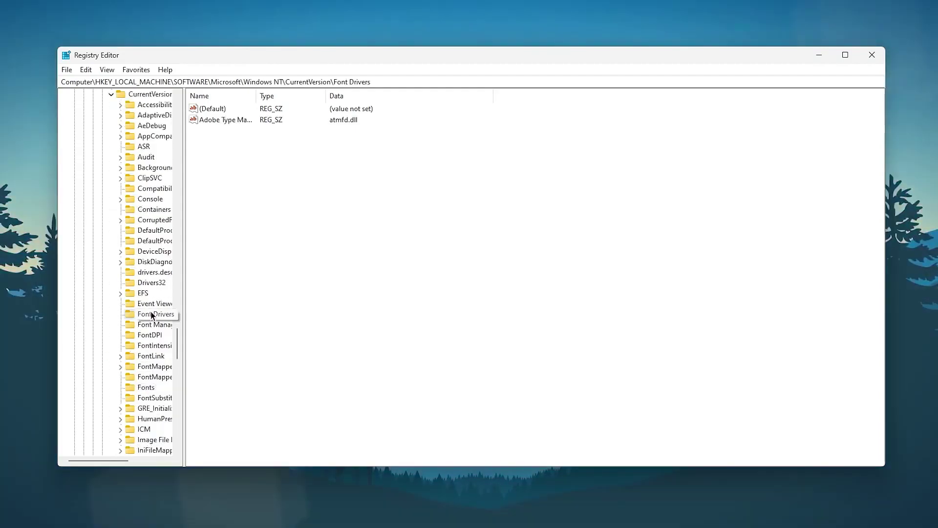
key(m)
scroll(148, 391, down, 4)
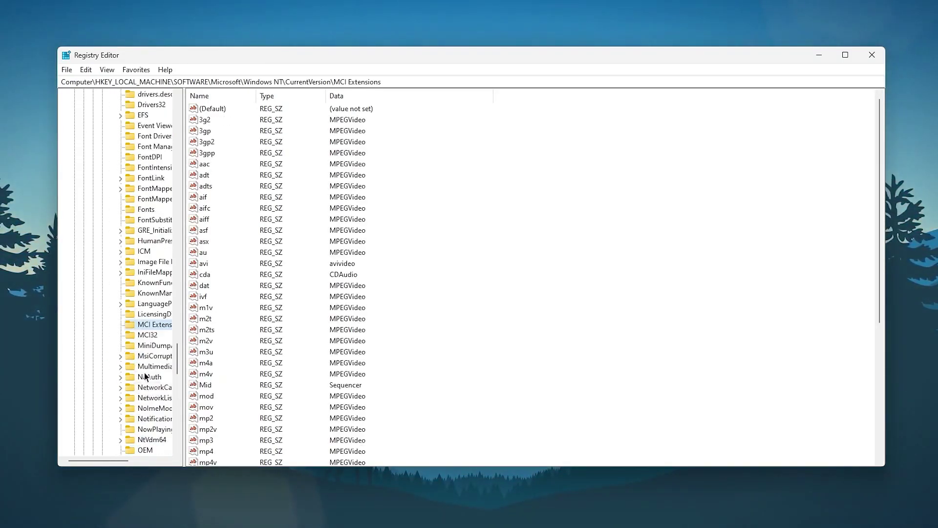
click(121, 366)
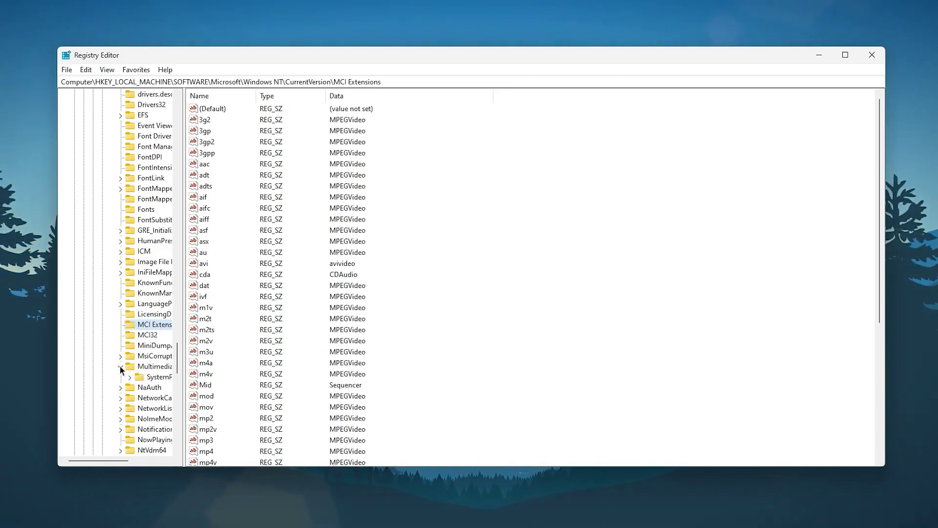
click(160, 359)
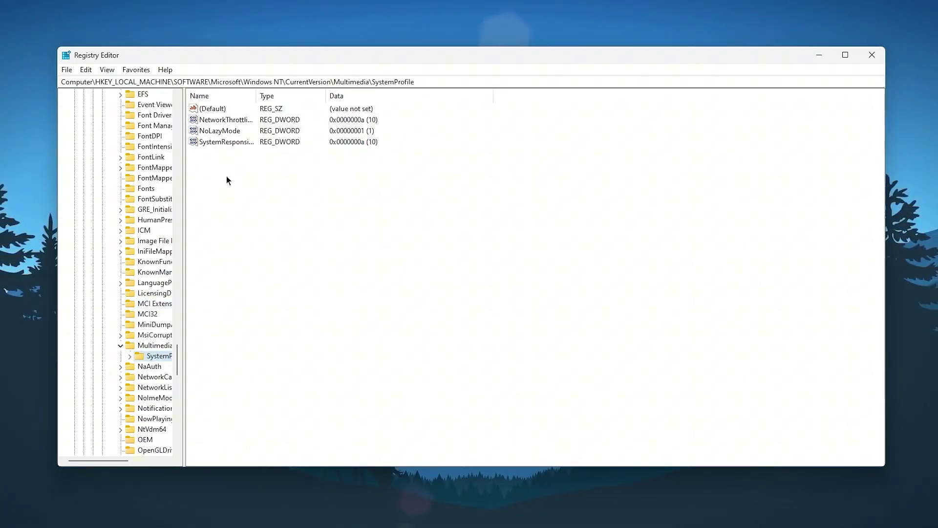
Step: Set NetworkThrottlingIndex to ffffffff
right_click(222, 120)
click(238, 127)
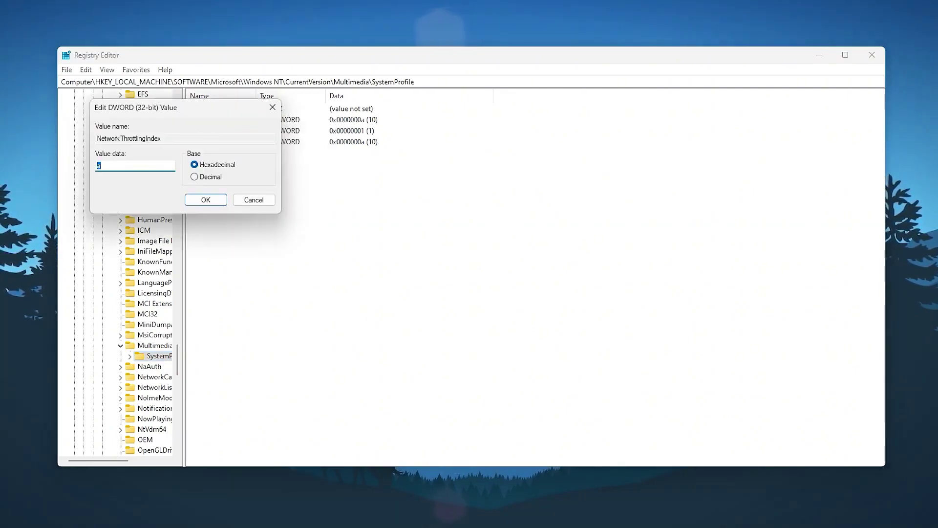
key(BackSpace)
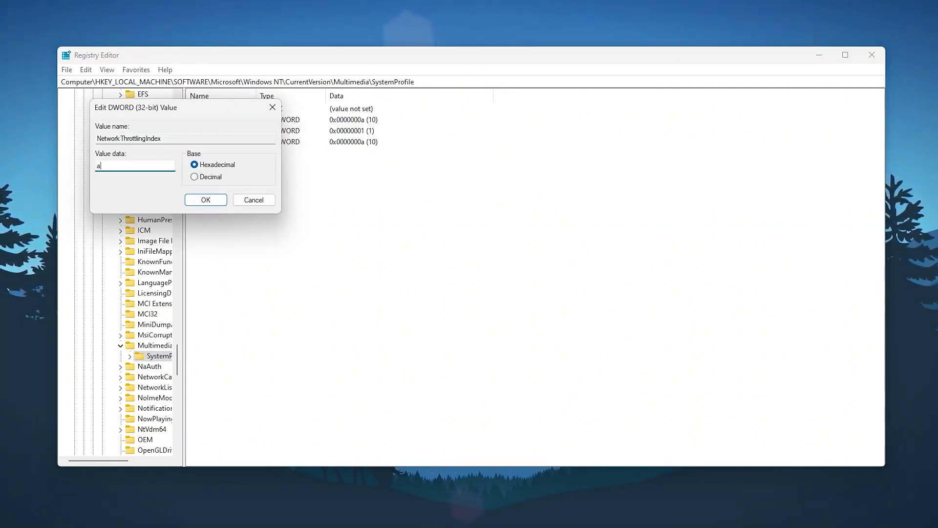
text(f)
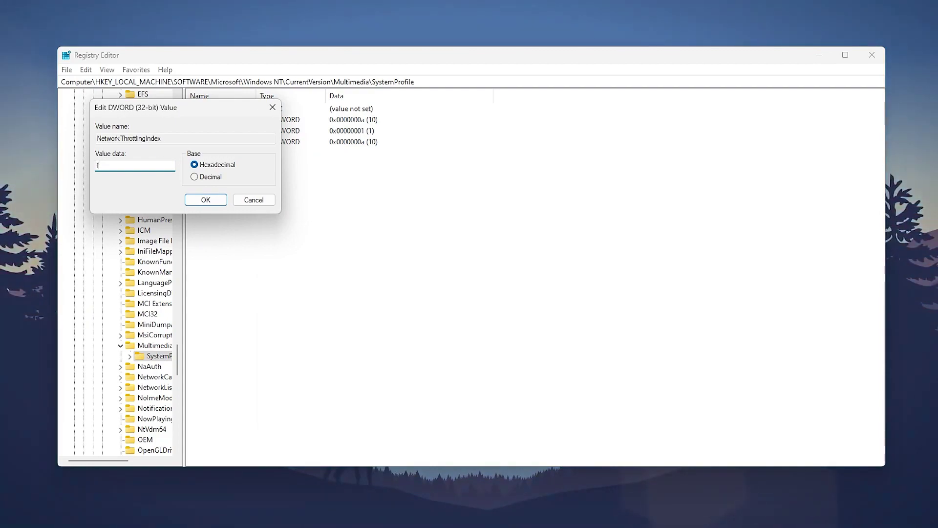
text(fffffff)
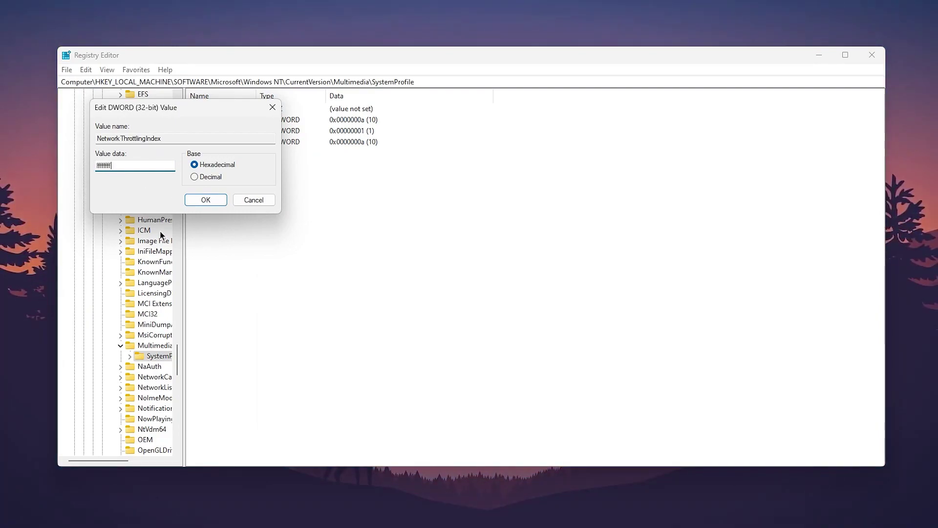
click(225, 201)
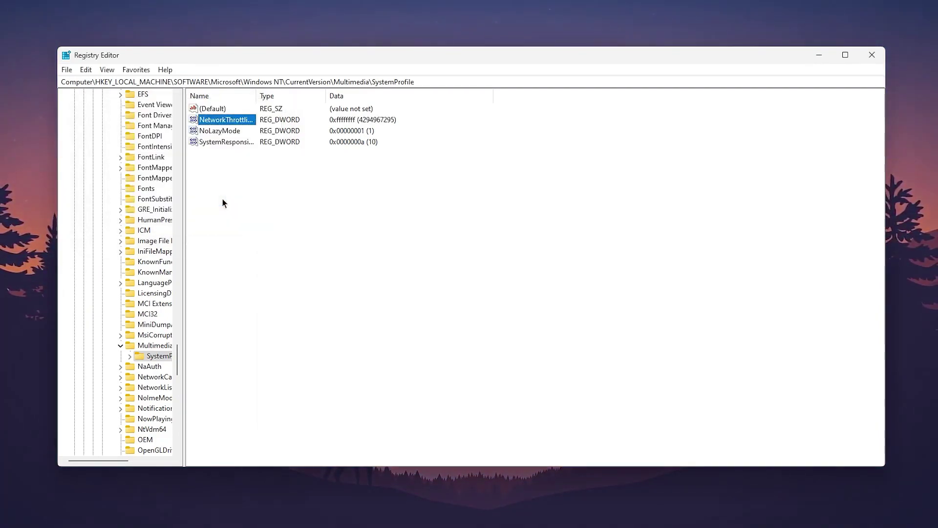
Step: Set SystemResponsiveness to 0
right_click(215, 142)
click(241, 148)
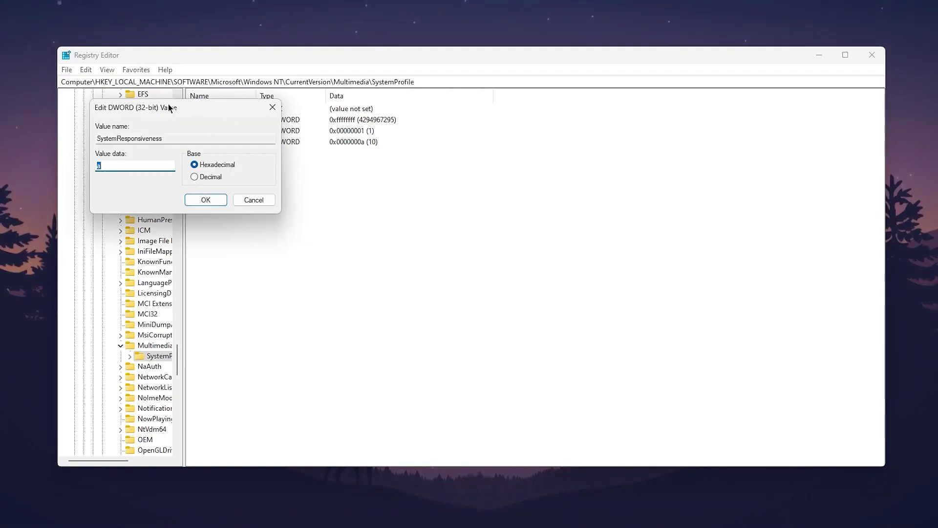
text(0)
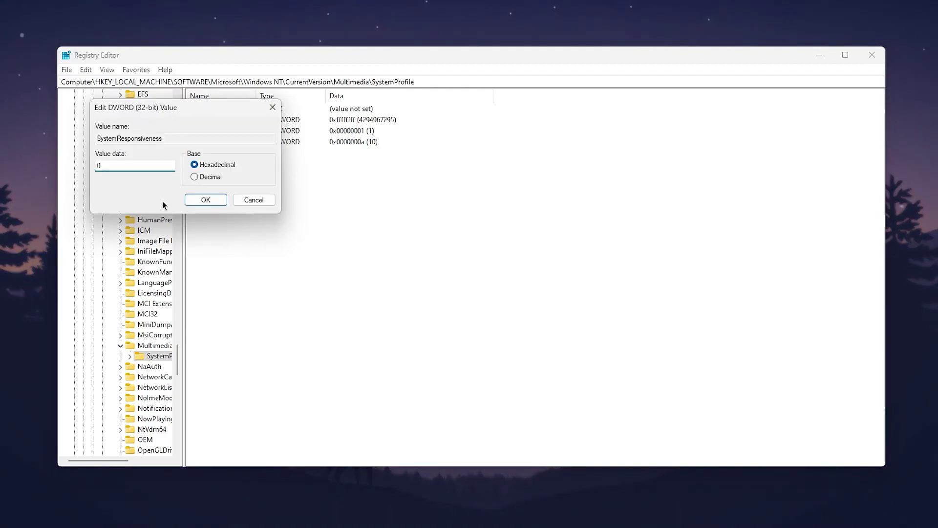
click(199, 198)
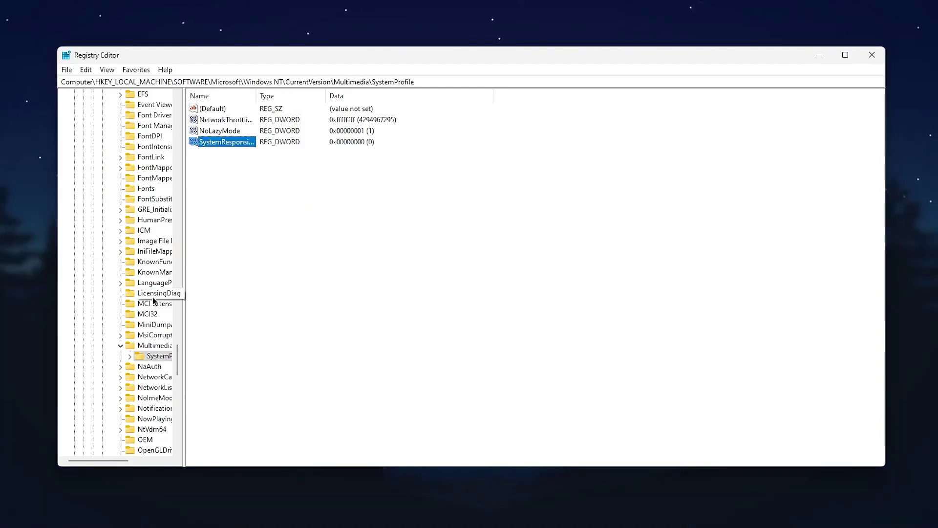
Step: Open the SystemProfile\Tasks\Games key and set GPU Priority to 8
click(130, 356)
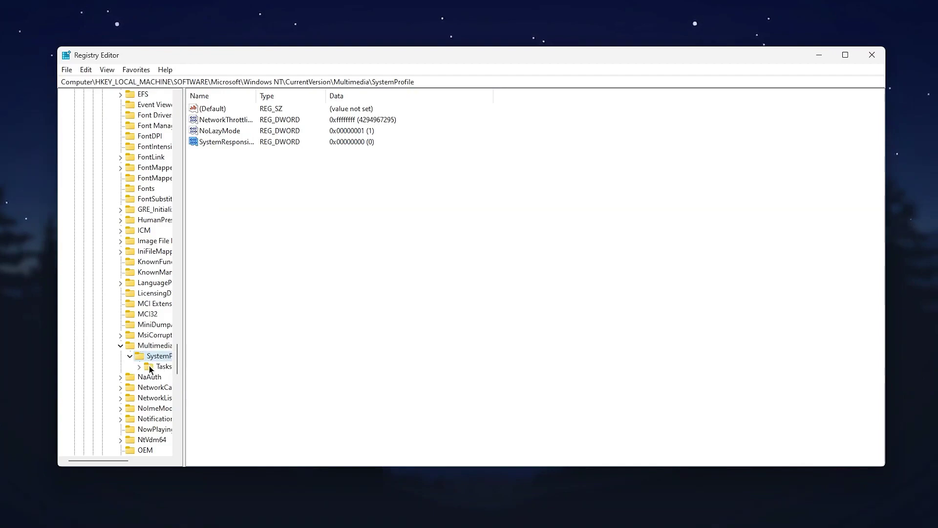
click(140, 366)
drag(111, 460, 139, 460)
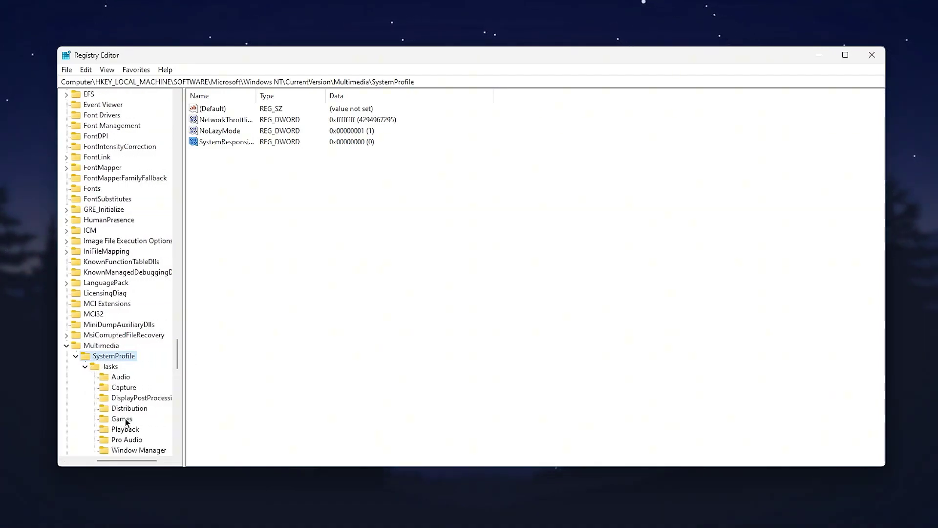
click(126, 420)
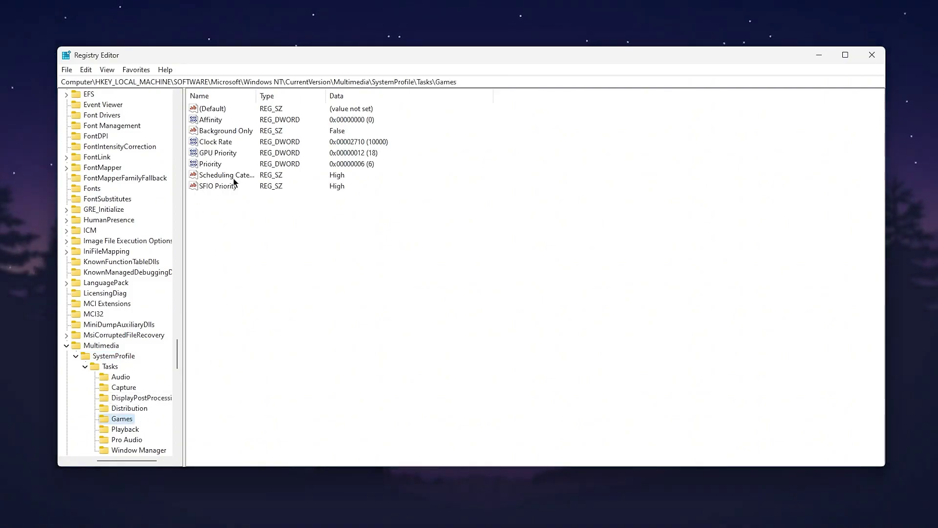
right_click(213, 153)
click(227, 159)
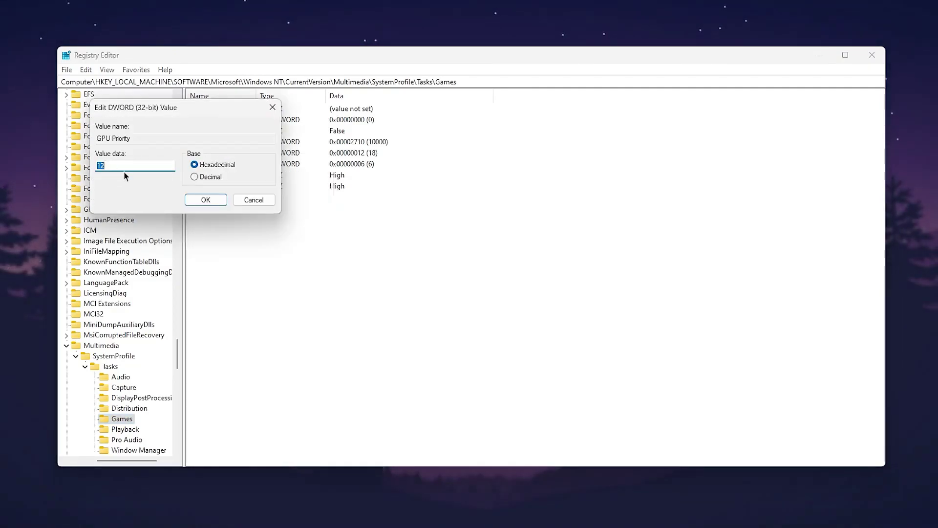
text(8)
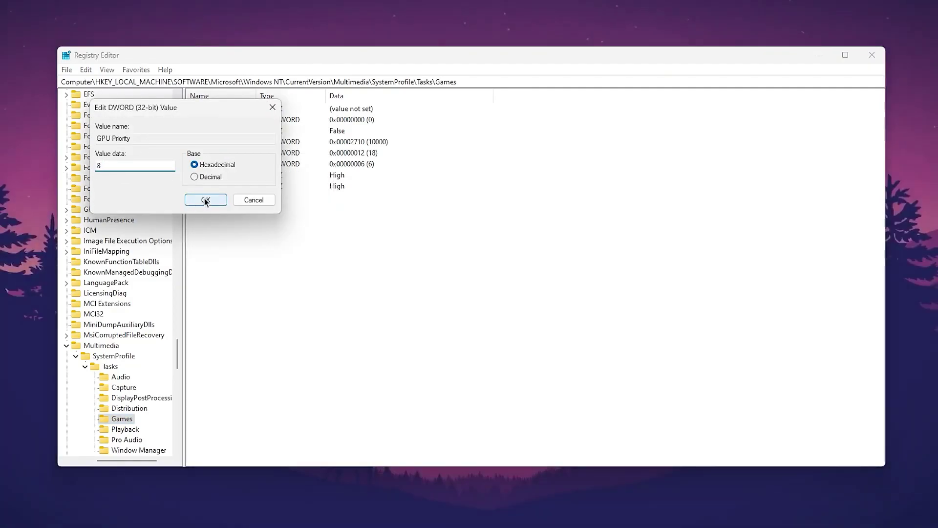
click(209, 200)
Step: Confirm the Games Priority value of 6 and keep Scheduling Category at High
right_click(213, 166)
click(227, 170)
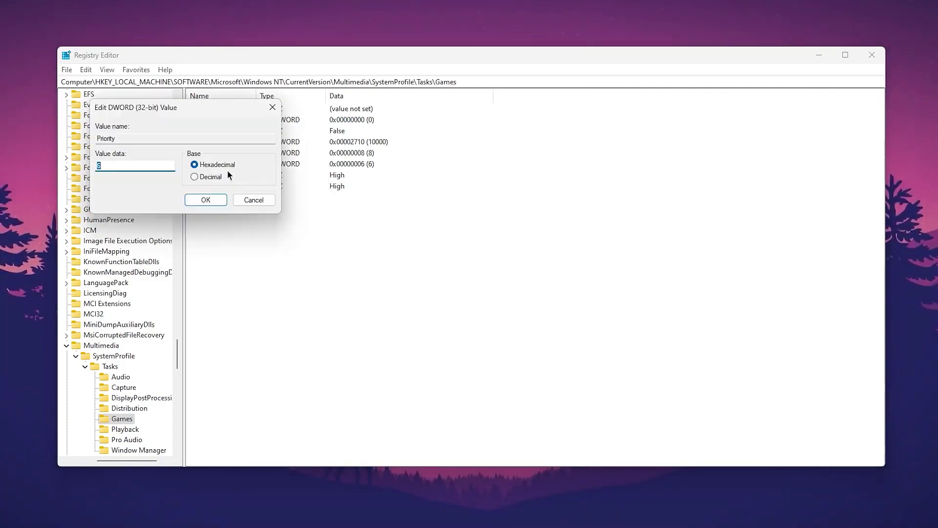
click(99, 166)
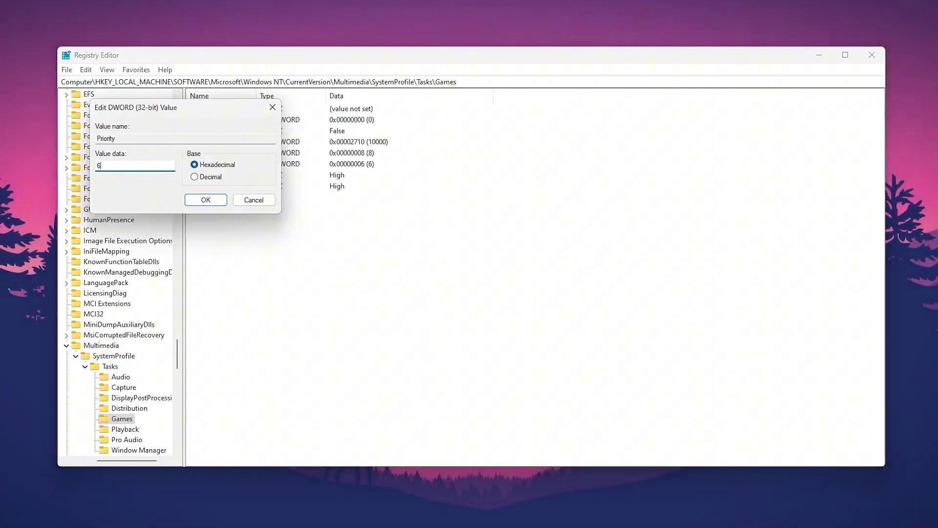
click(206, 199)
right_click(218, 175)
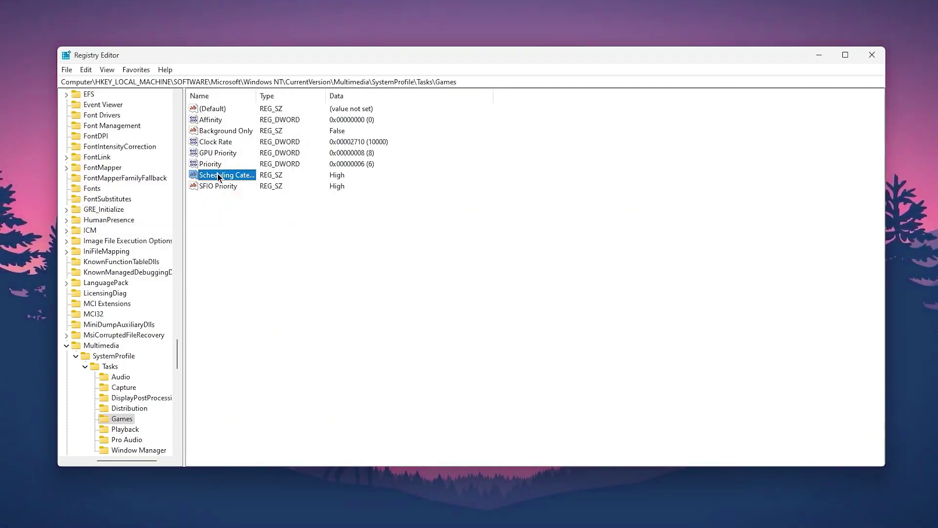
click(249, 181)
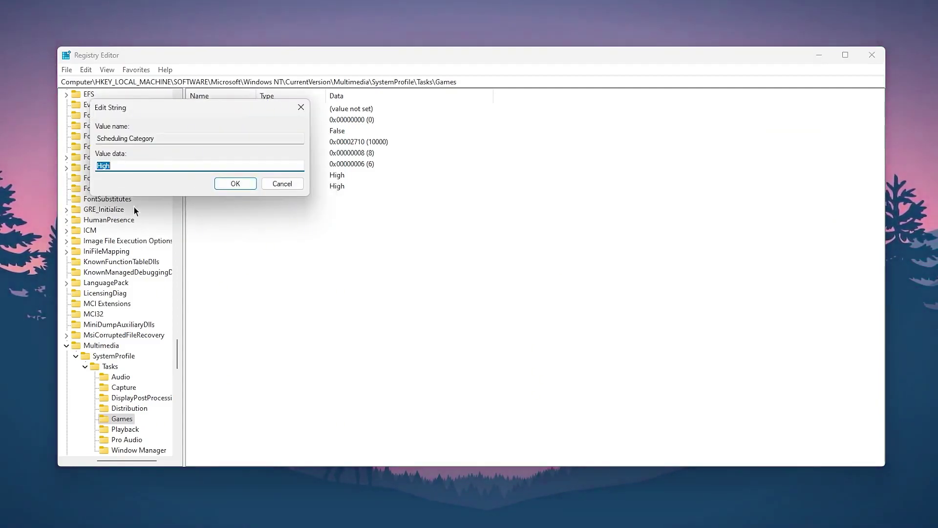
click(227, 187)
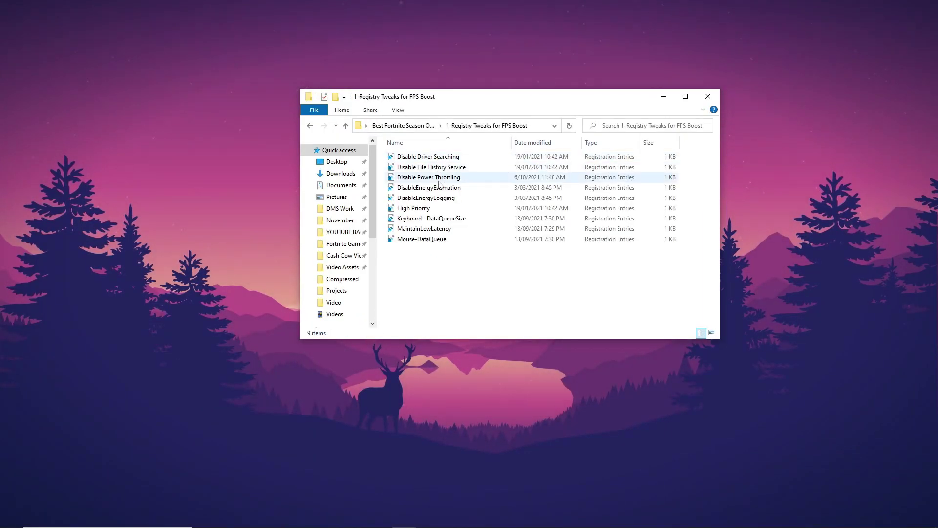
Step: Drag-select all nine registry tweak files, then clear the selection
drag(432, 270, 461, 152)
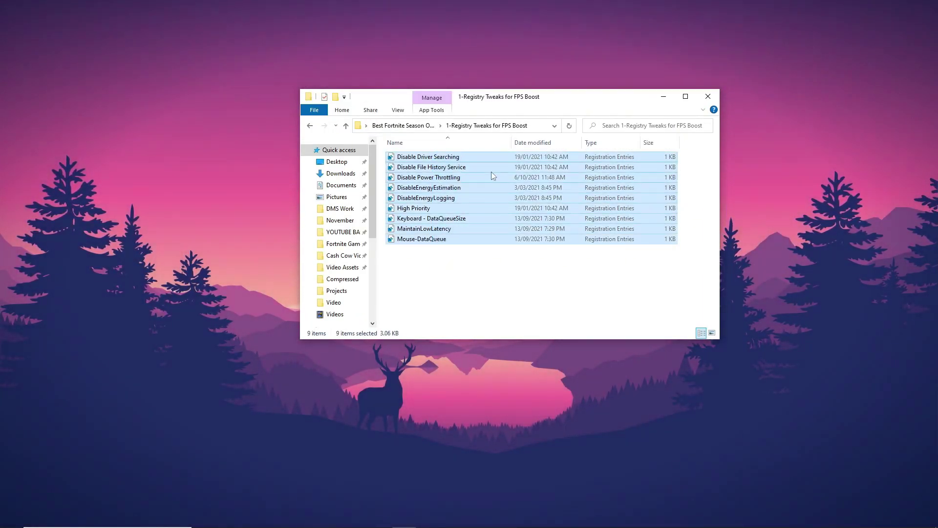
click(465, 267)
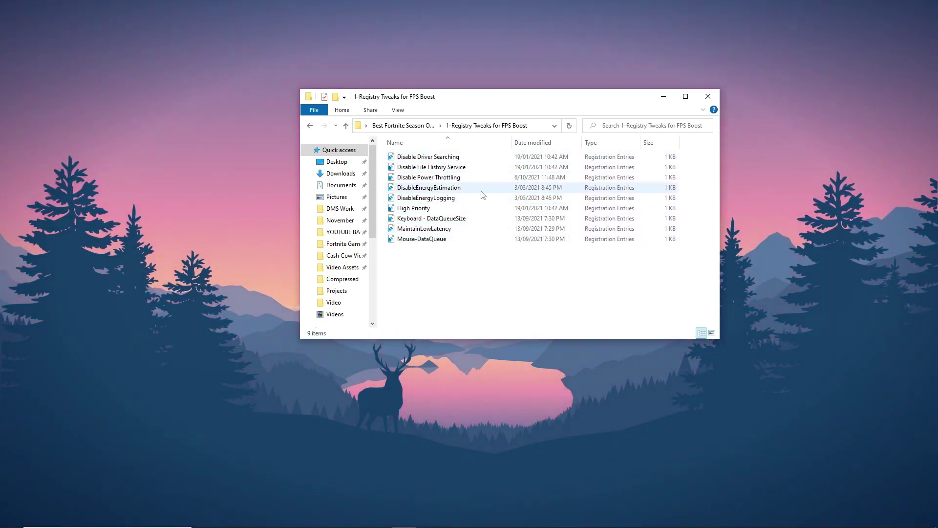
Step: Open the 2-Clean Junk Files folder and launch Disk Cleanup on drive C:
key(BackSpace)
double_click(457, 168)
click(424, 157)
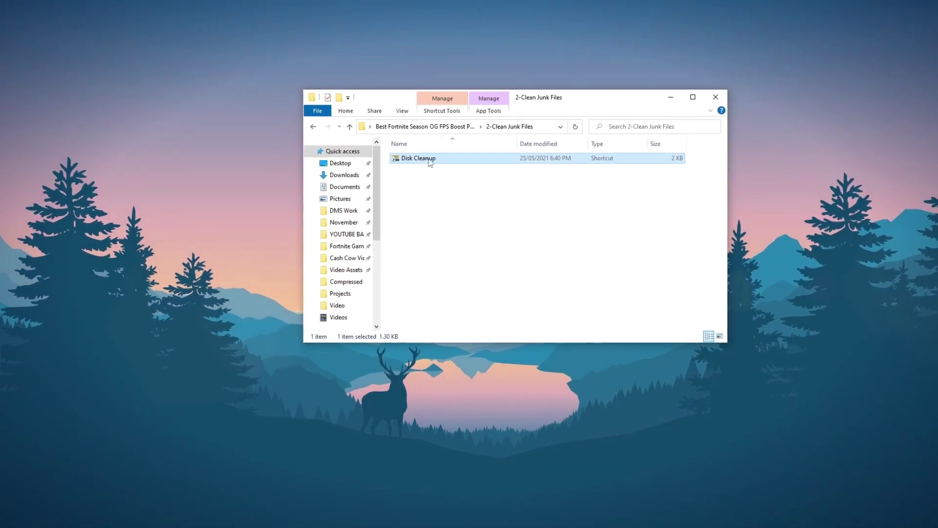
double_click(430, 159)
click(457, 292)
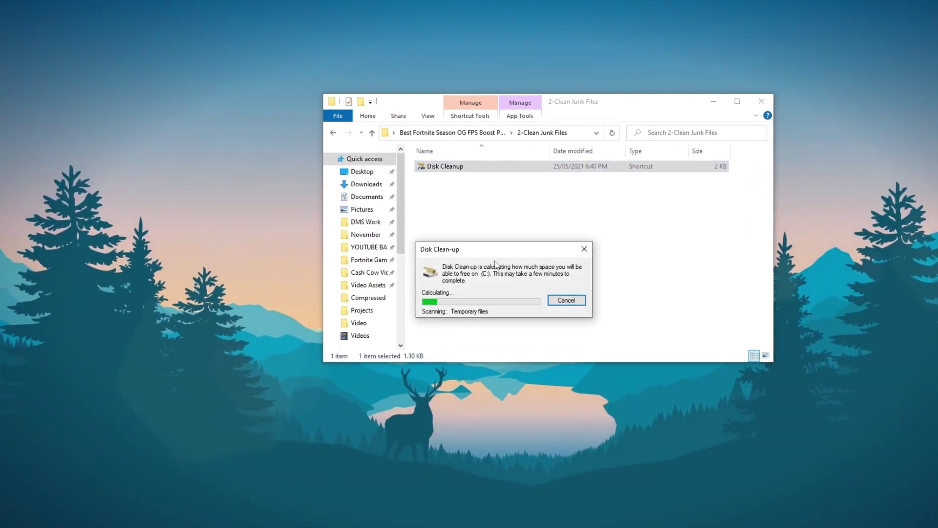
Step: Tick Recycle Bin, Temporary files and Delivery Optimisation Files, then permanently delete them
scroll(72, 141, down, 3)
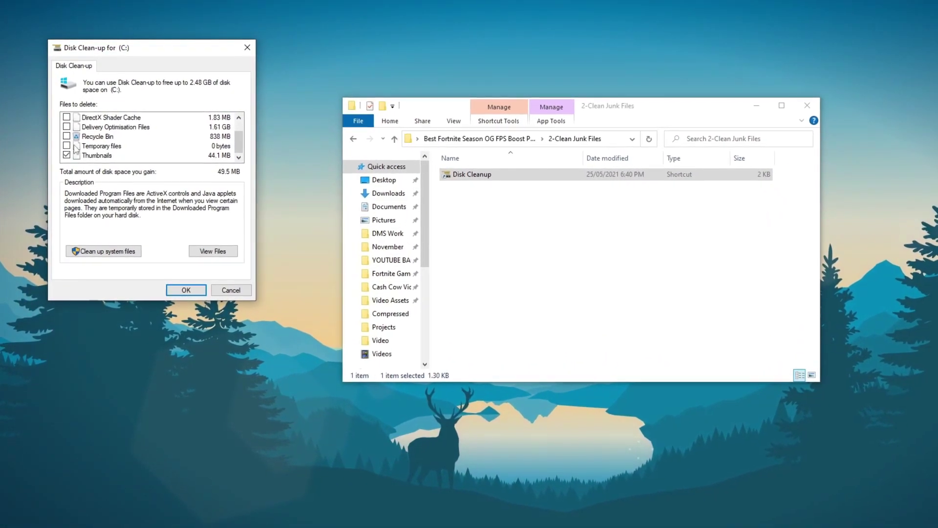
click(67, 145)
click(66, 135)
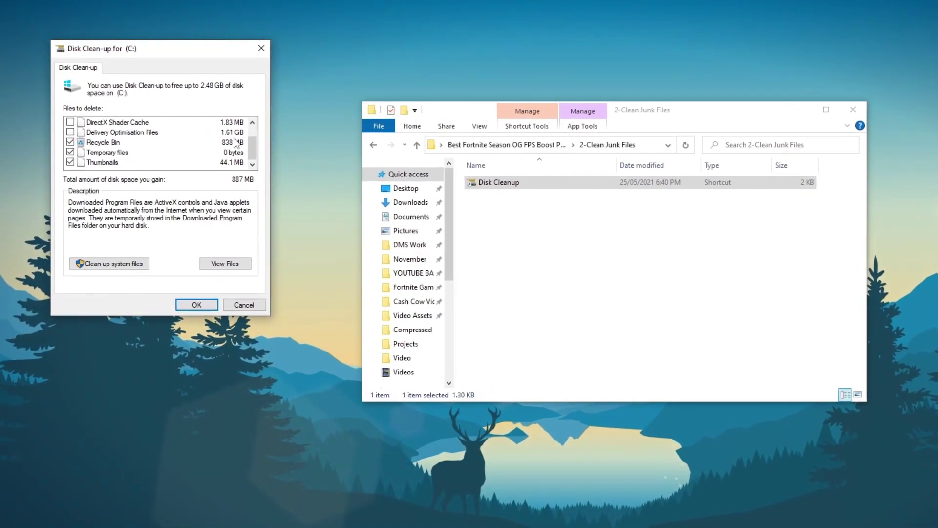
scroll(235, 142, up, 2)
scroll(147, 142, down, 2)
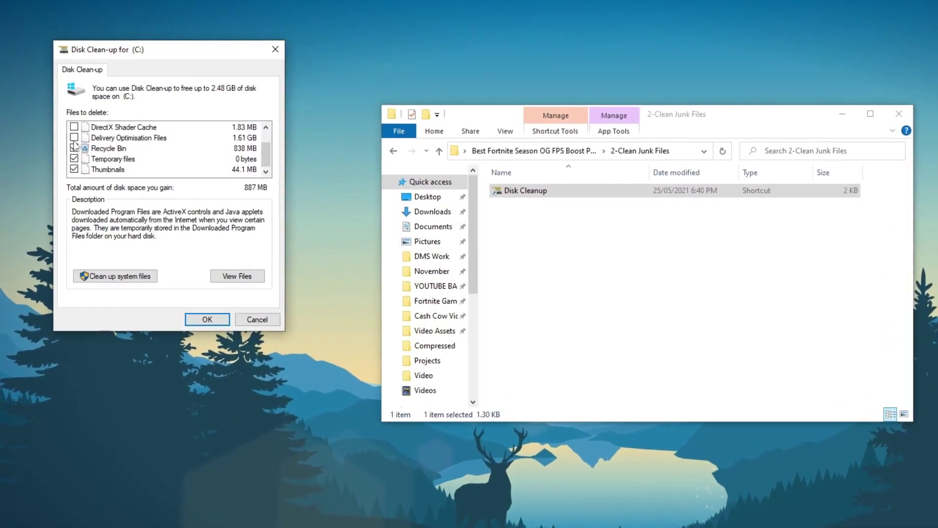
click(74, 138)
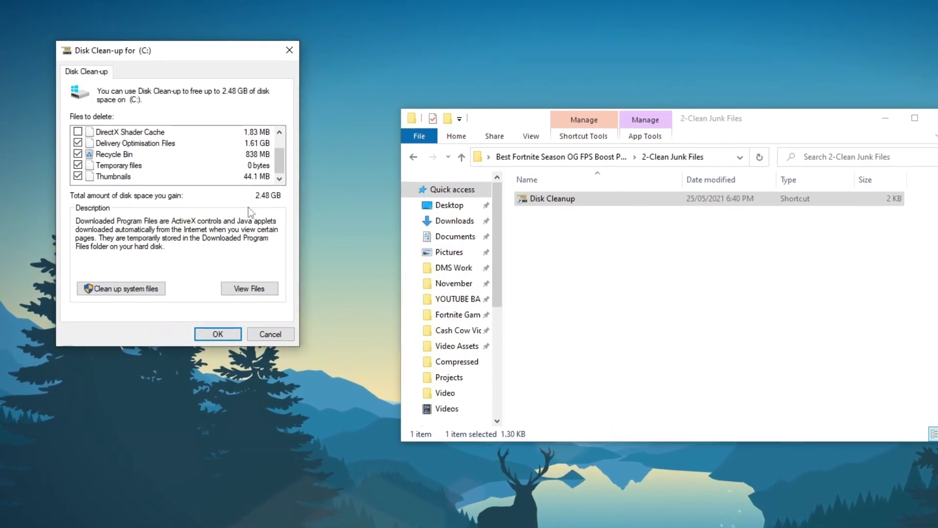
click(217, 333)
click(657, 363)
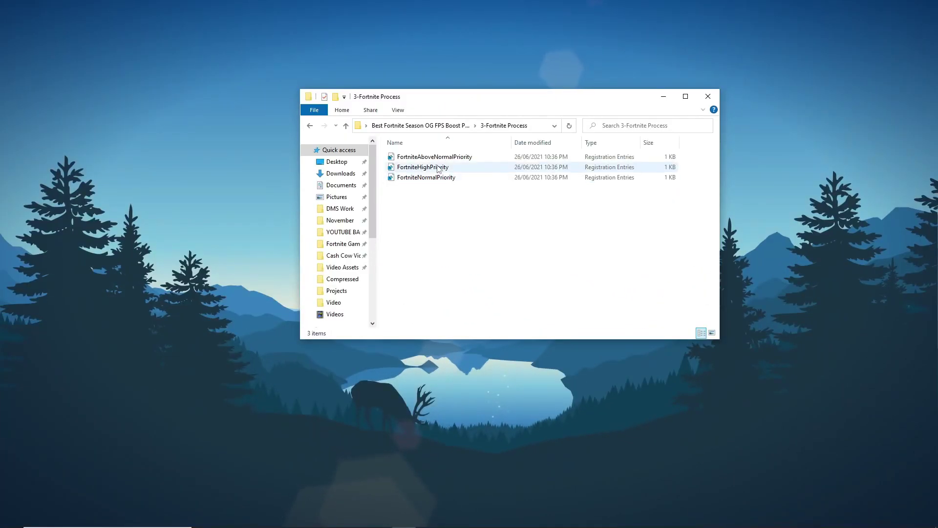
Step: Select FortniteHighPriority in 3-Fortnite Process and merge it into the registry
click(438, 167)
click(438, 177)
click(435, 157)
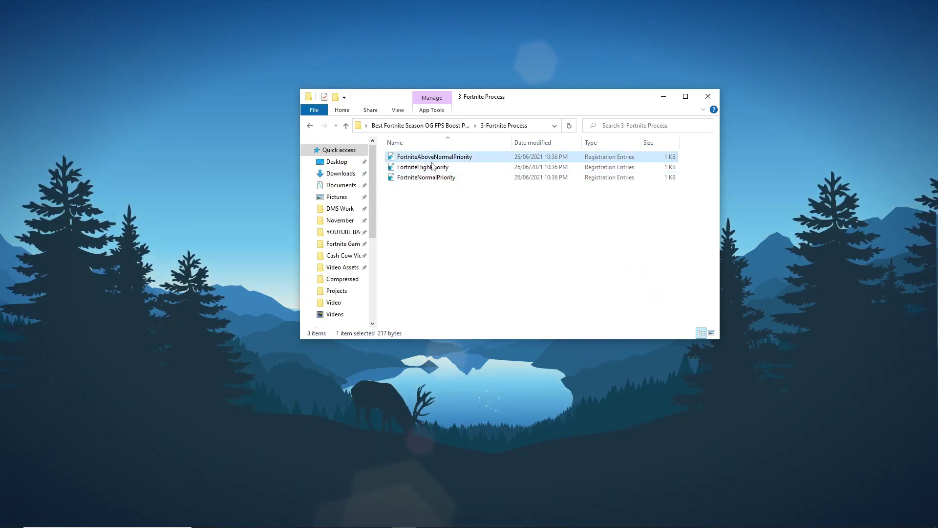
click(432, 167)
right_click(424, 168)
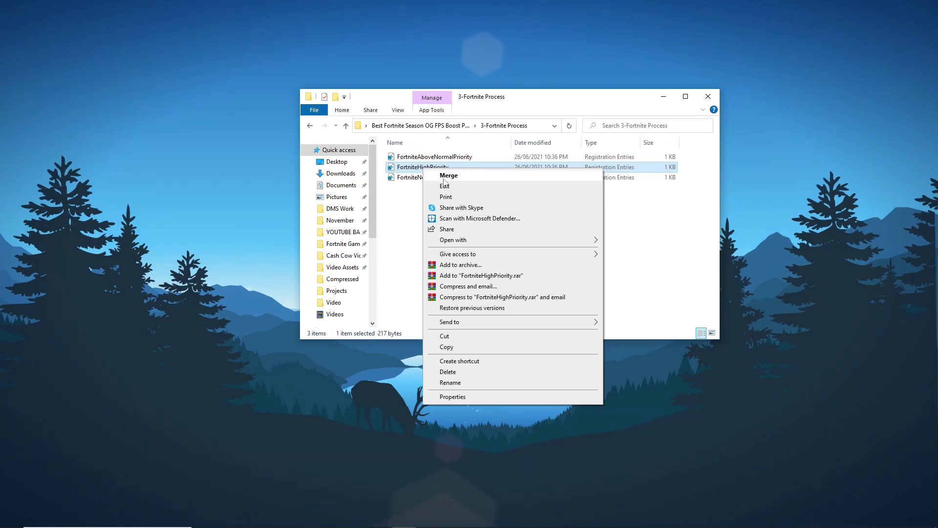
click(417, 192)
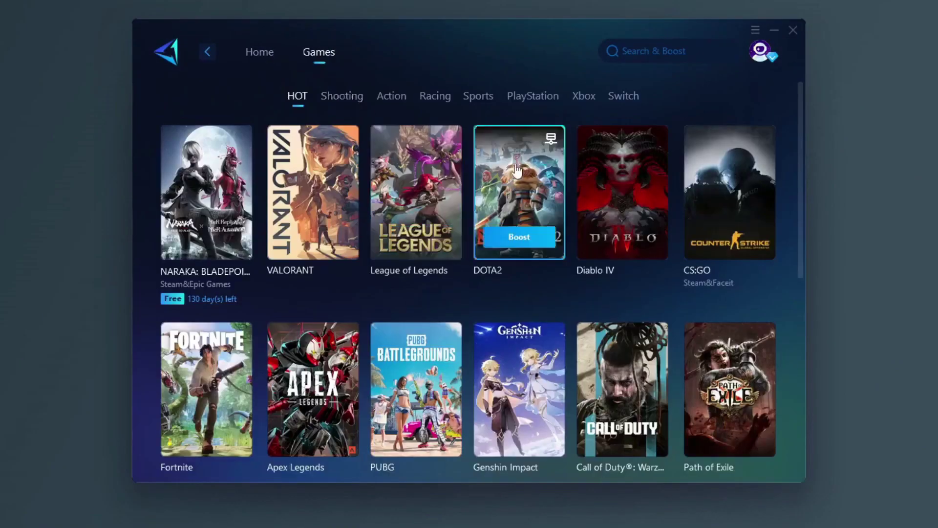
Step: Scroll through GearUp Booster while Fortnite is boosted at 56 ms ping, 0% loss
scroll(391, 169, down, 2)
scroll(456, 242, down, 3)
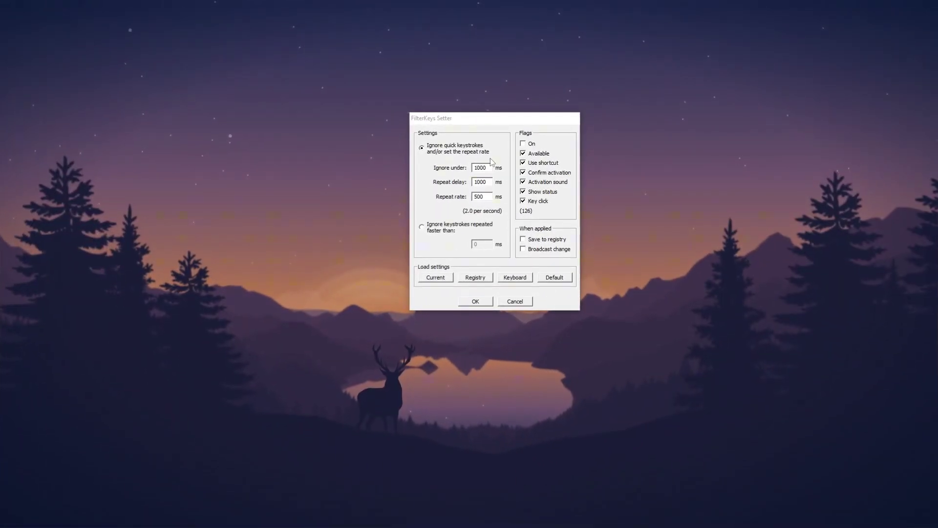
Step: Clear the shortcut, confirmation, sound, status and click flags, and turn FilterKeys on
click(522, 163)
click(522, 173)
click(522, 182)
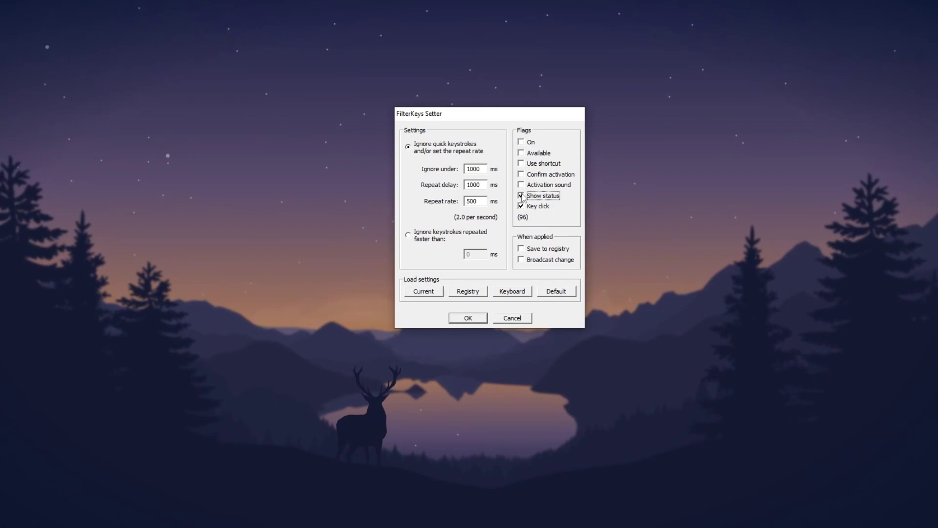
click(521, 195)
click(521, 205)
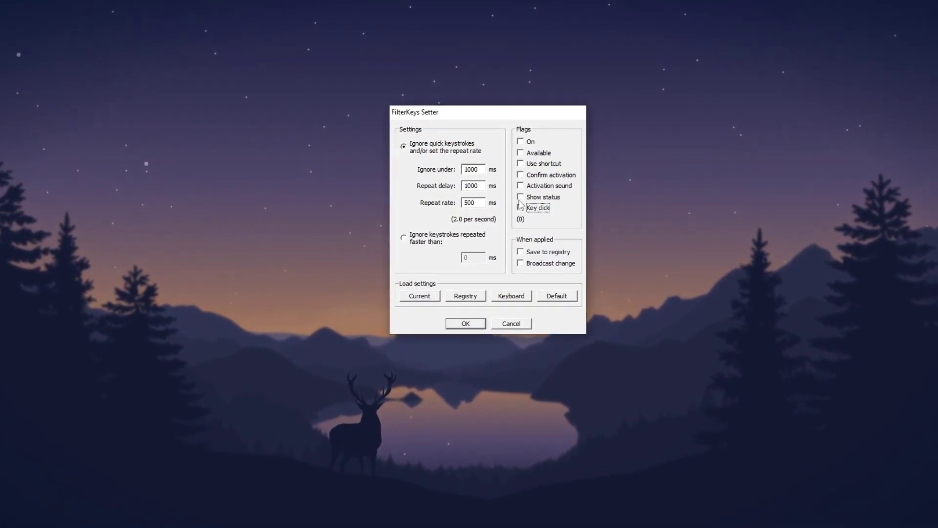
click(521, 142)
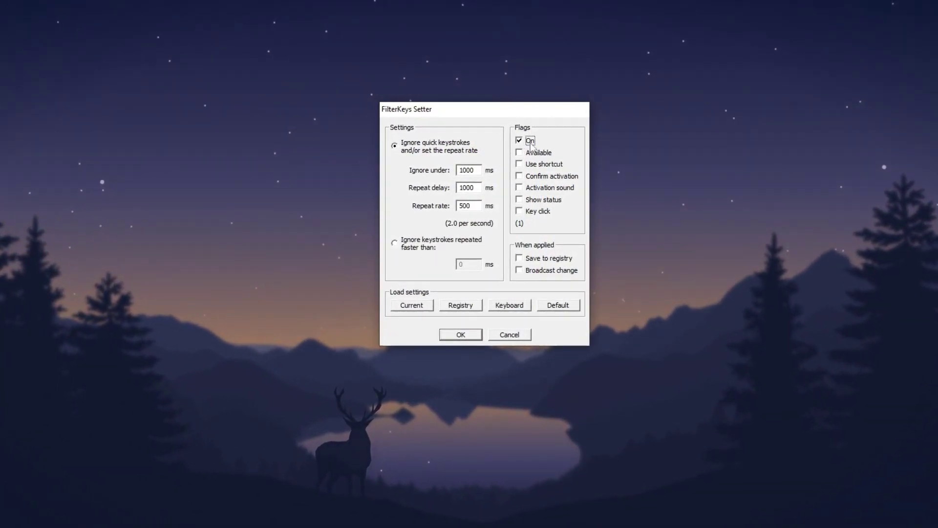
Step: Set Ignore under to 0 and Repeat rate to 25 ms, save to registry, make Available
double_click(457, 170)
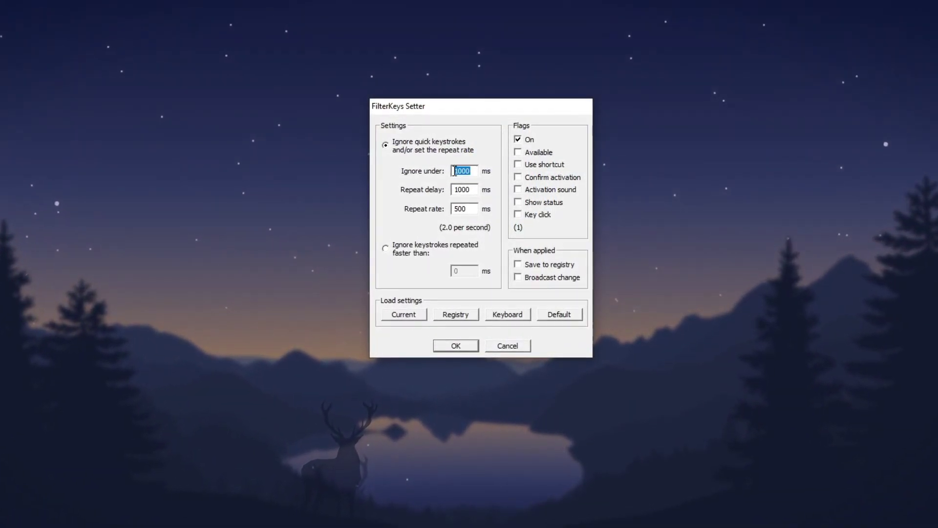
text(0)
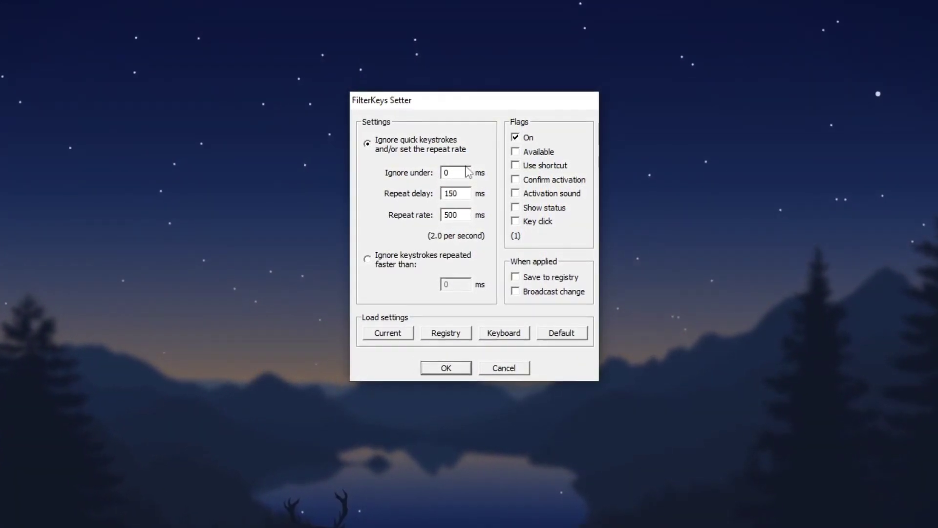
double_click(445, 215)
text(25)
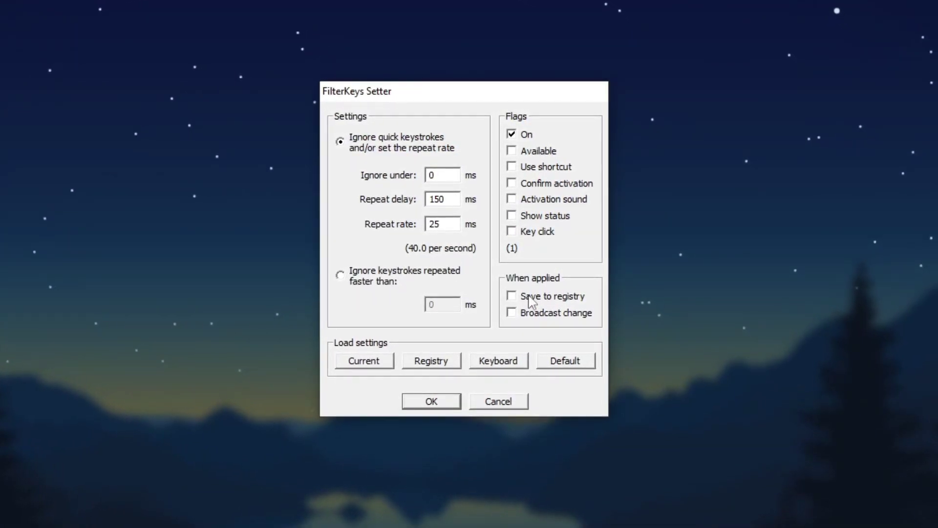
click(513, 299)
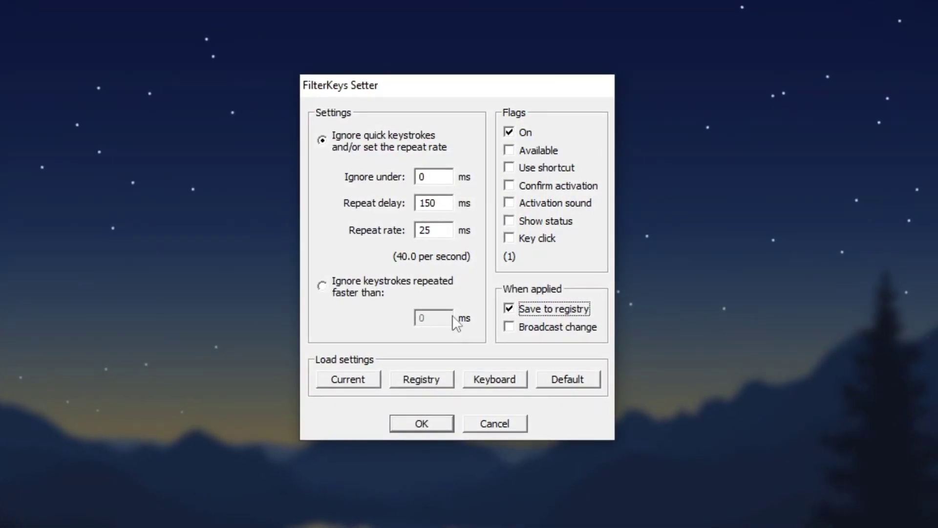
click(510, 151)
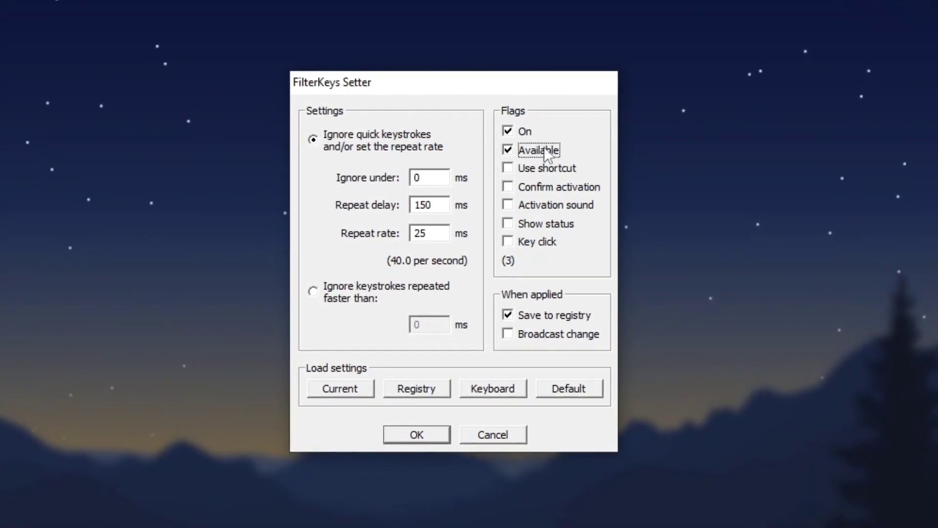